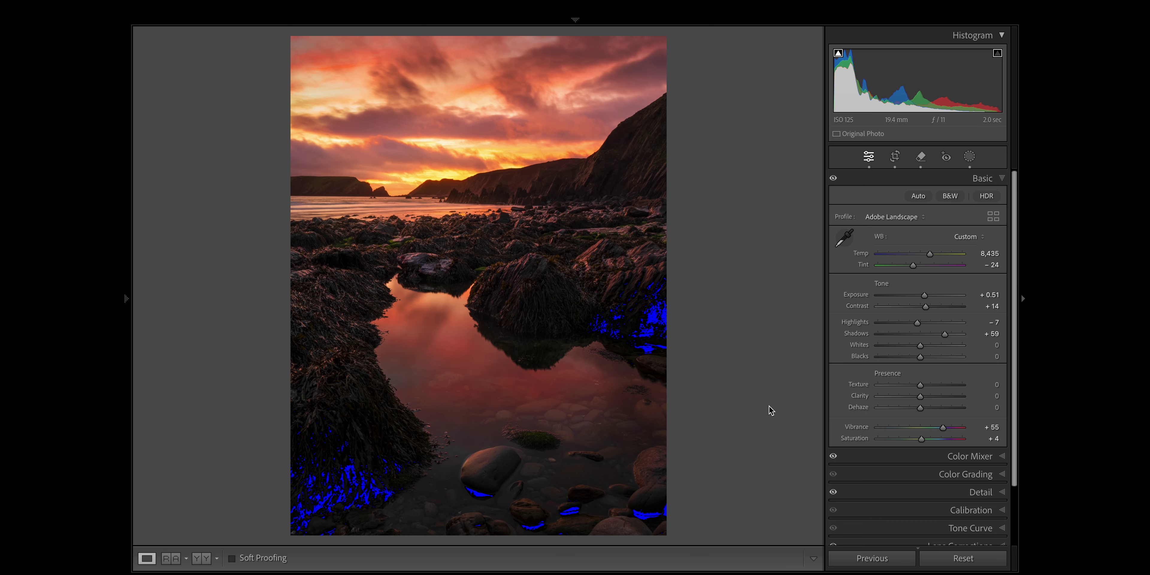
Step: Toggle the clipping warnings on the rock-pool sunset photo
{"action": "key", "text": "j"}
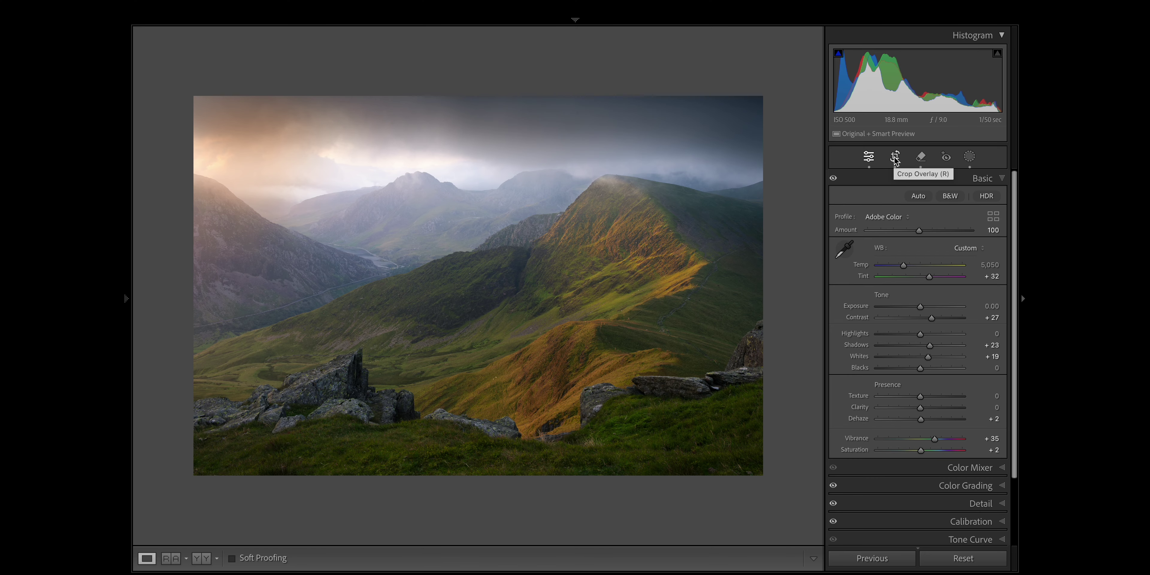
Step: Open Crop Overlay on the mountain ridge photo and cycle the composition guides to the 2 x 3, 5 x 7 and 4 x 5 aspect-ratio guides
{"action": "left_click", "coordinate": [894, 159]}
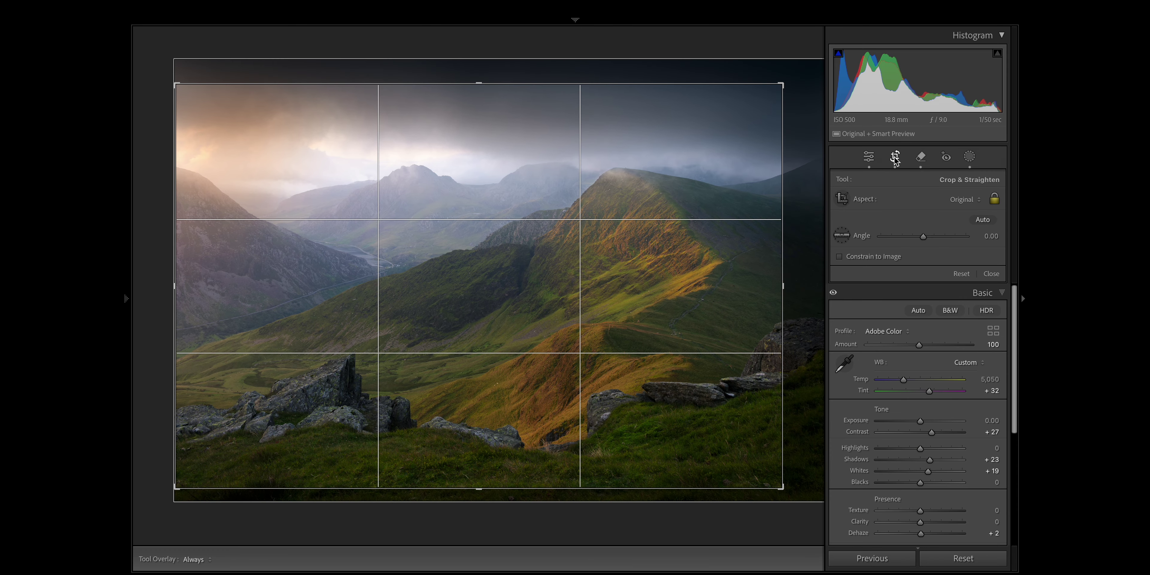
{"action": "key", "text": "o"}
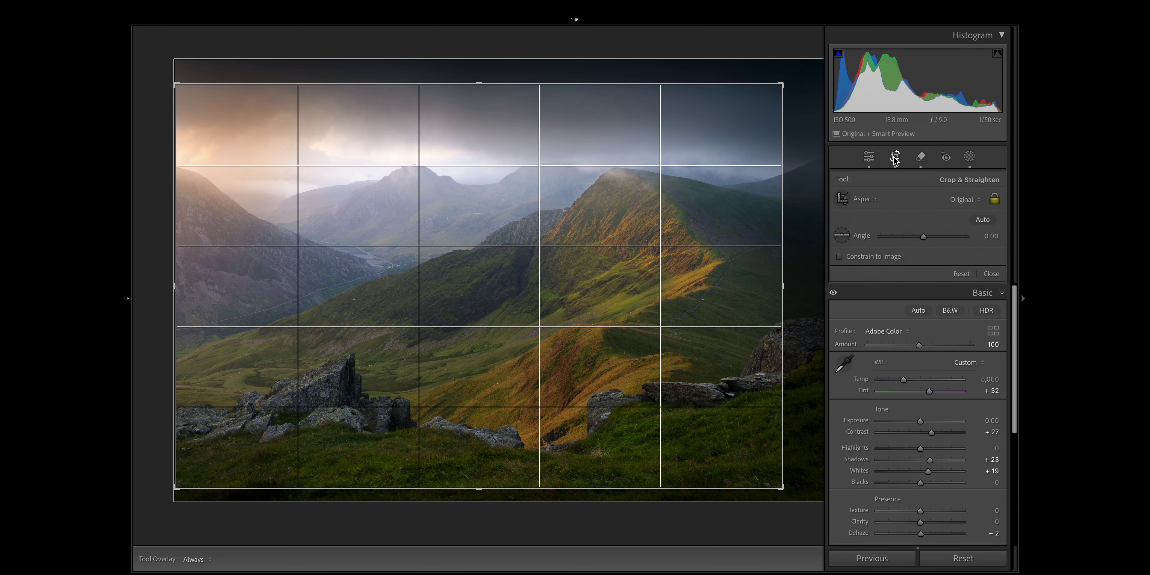
{"action": "key", "text": "o"}
{"action": "key", "text": "o"}
{"action": "key", "text": "o"}
{"action": "key", "text": "o"}
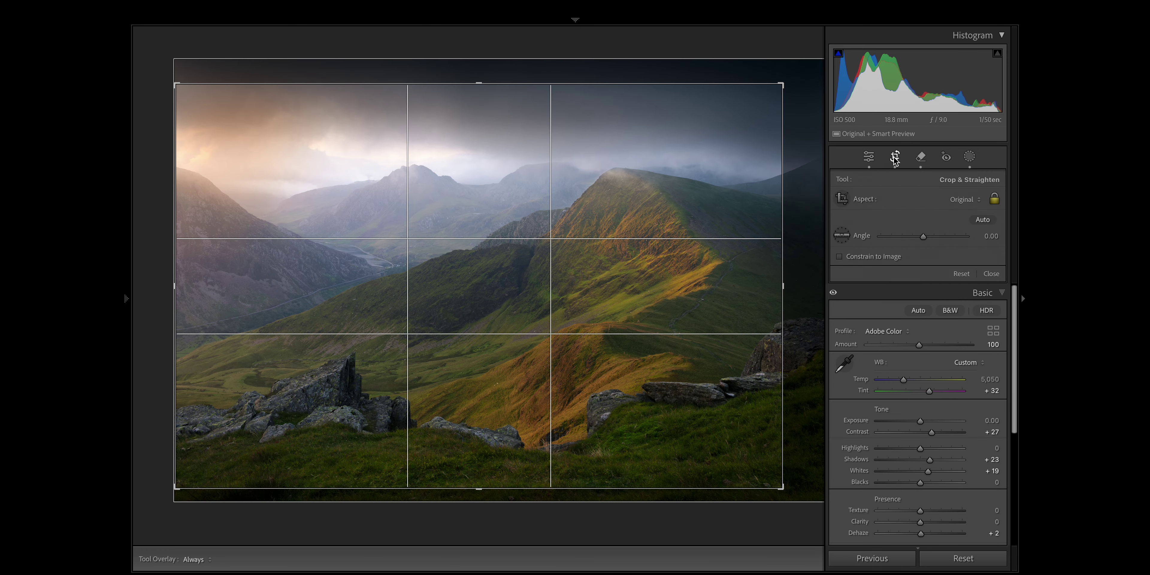
{"action": "key", "text": "o"}
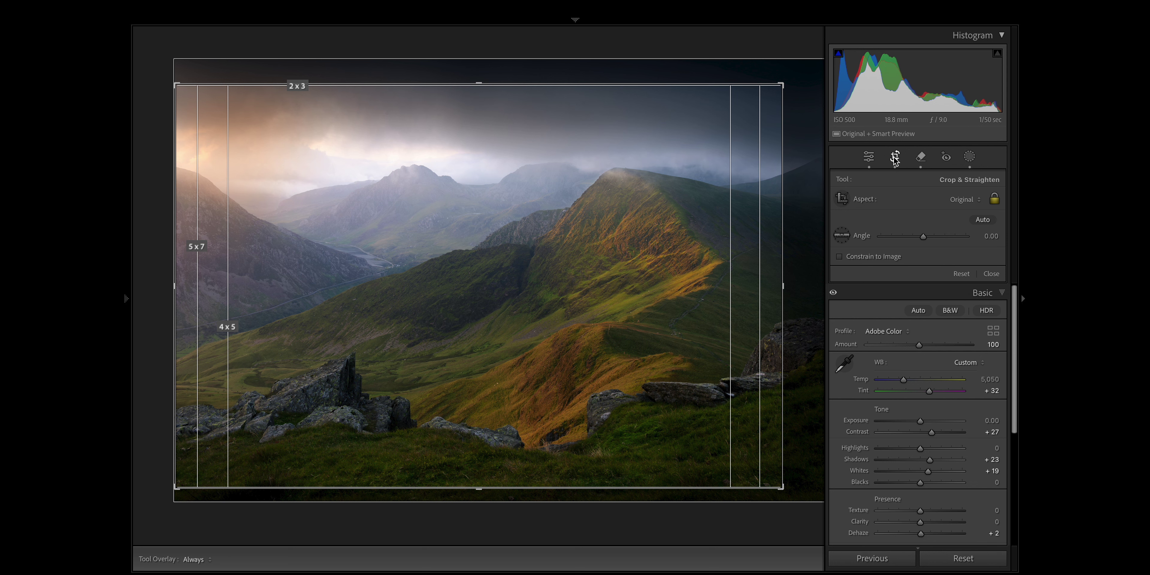
Step: View the cropped mountain photo in Lights Out mode, with the surrounding interface dimmed, and restore the normal lighting
{"action": "key", "text": "l"}
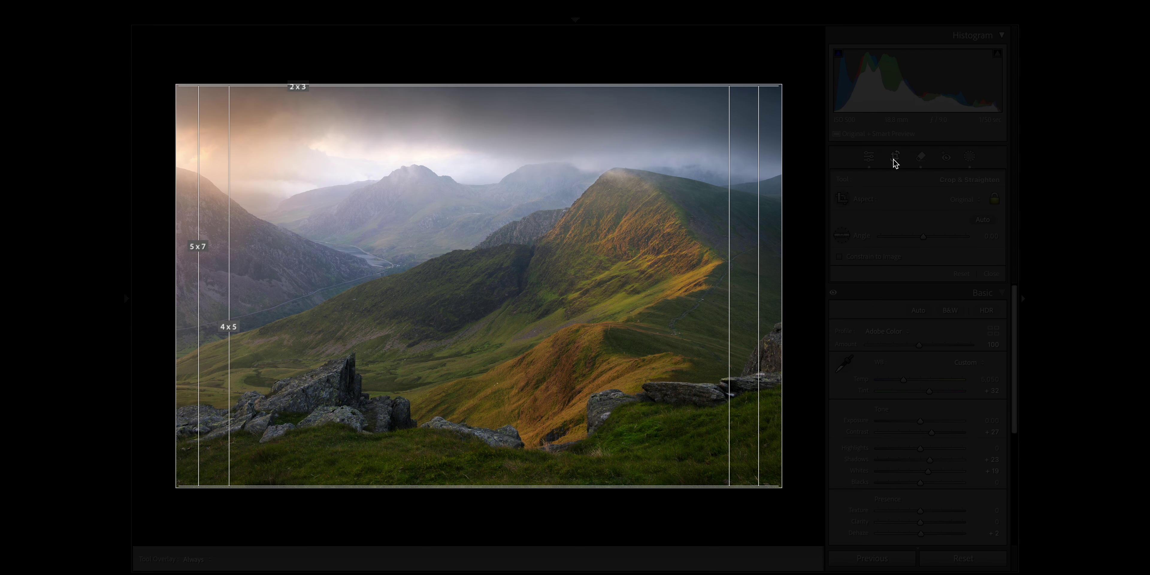
{"action": "key", "text": "l"}
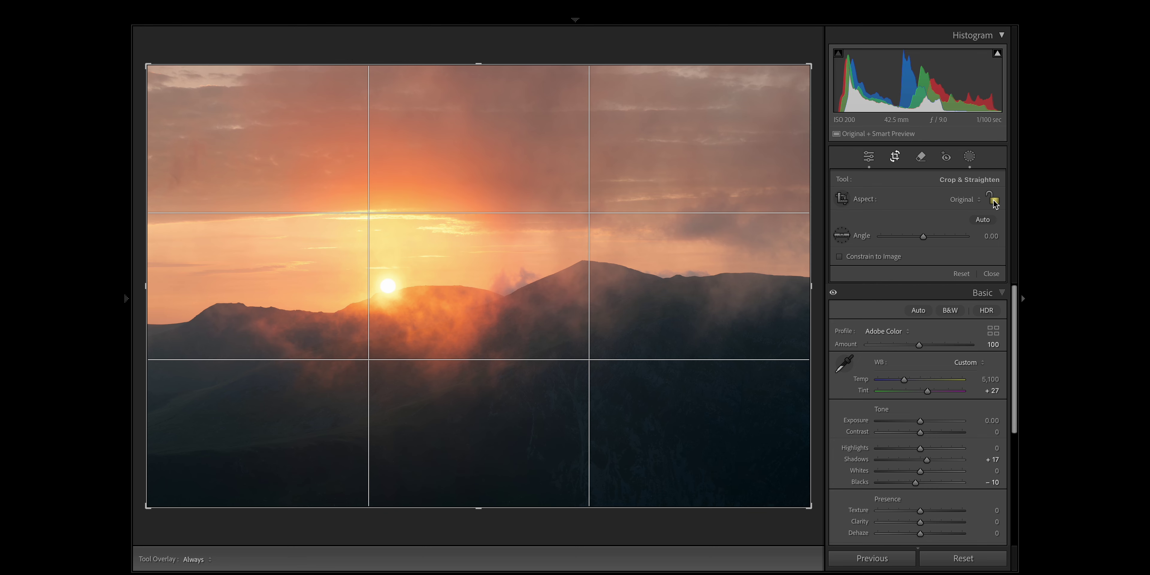
Step: Crop the misty sunrise photo to a 2.5 x 1 panorama, shift the image slightly upward within the frame, and close the crop tool
{"action": "left_click", "coordinate": [977, 203]}
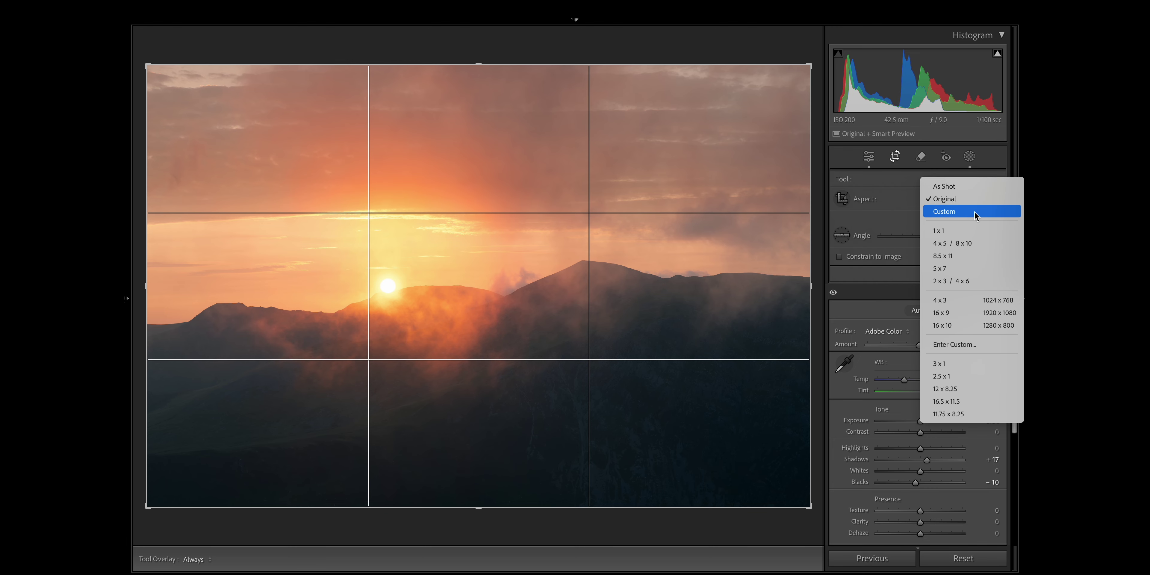
{"action": "left_click", "coordinate": [945, 375]}
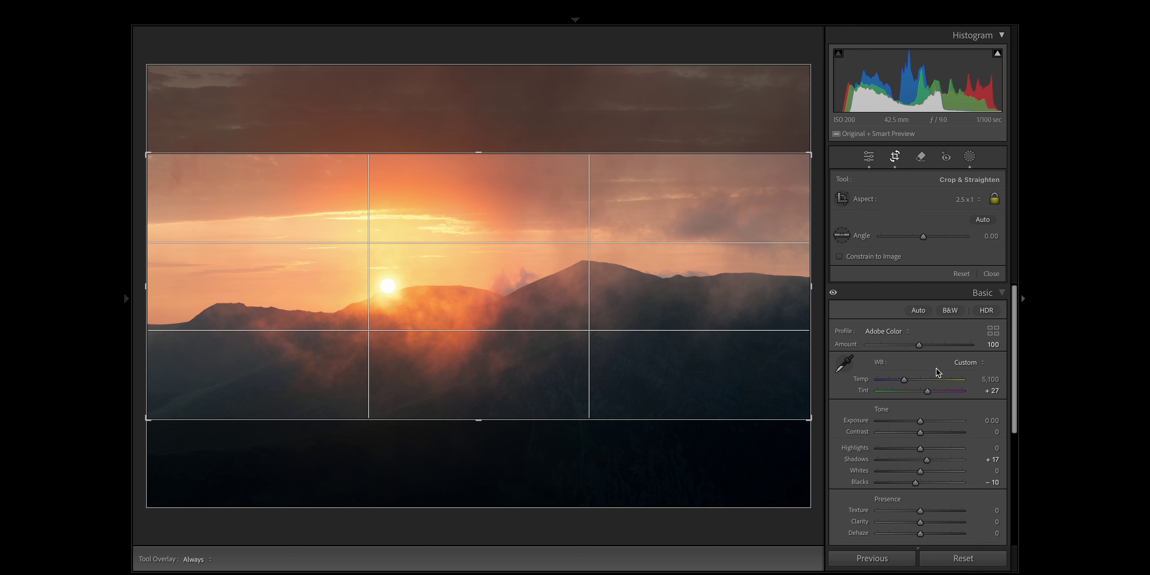
{"action": "left_click_drag", "start_coordinate": [734, 220], "coordinate": [730, 212]}
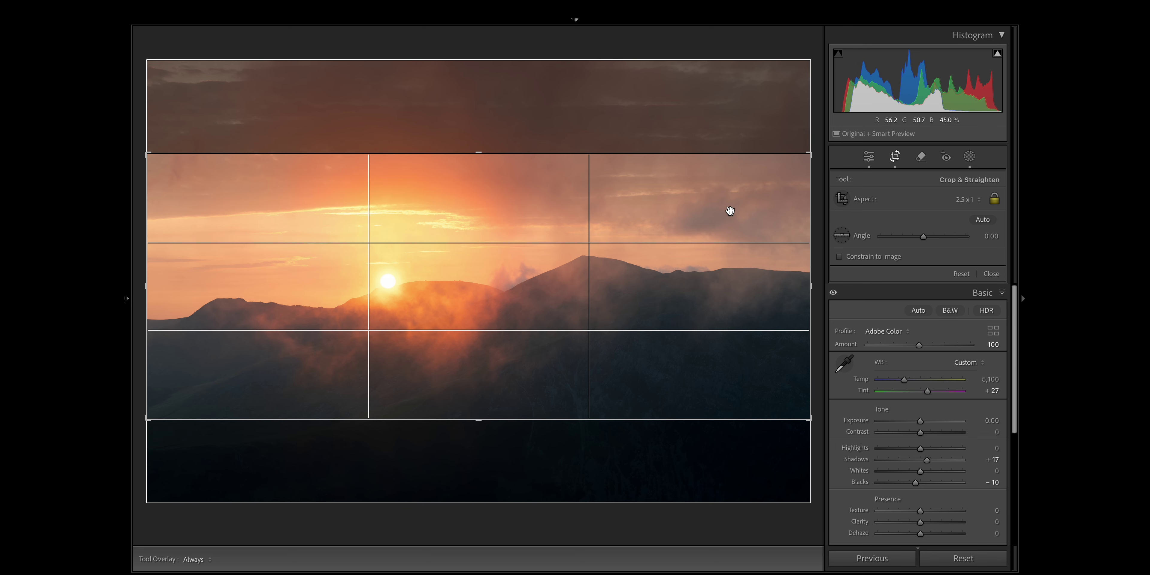
{"action": "left_click", "coordinate": [869, 157]}
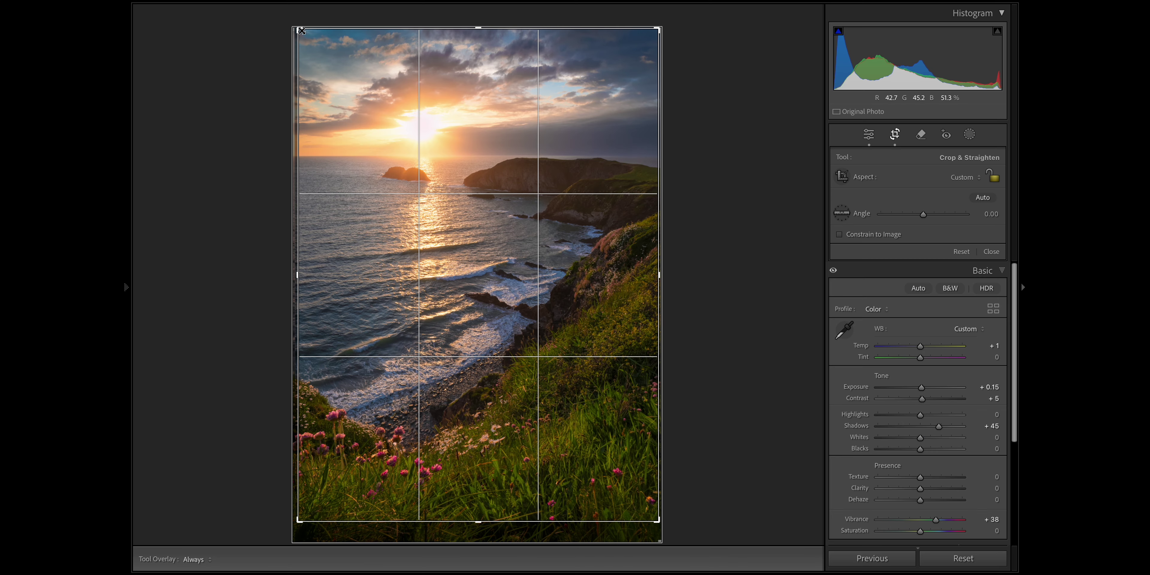
Step: Tighten the crop on the coastal sunset photo from its upper corner and reposition the image inside the frame
{"action": "left_click_drag", "start_coordinate": [301, 30], "coordinate": [311, 40]}
{"action": "left_click_drag", "start_coordinate": [441, 119], "coordinate": [463, 141]}
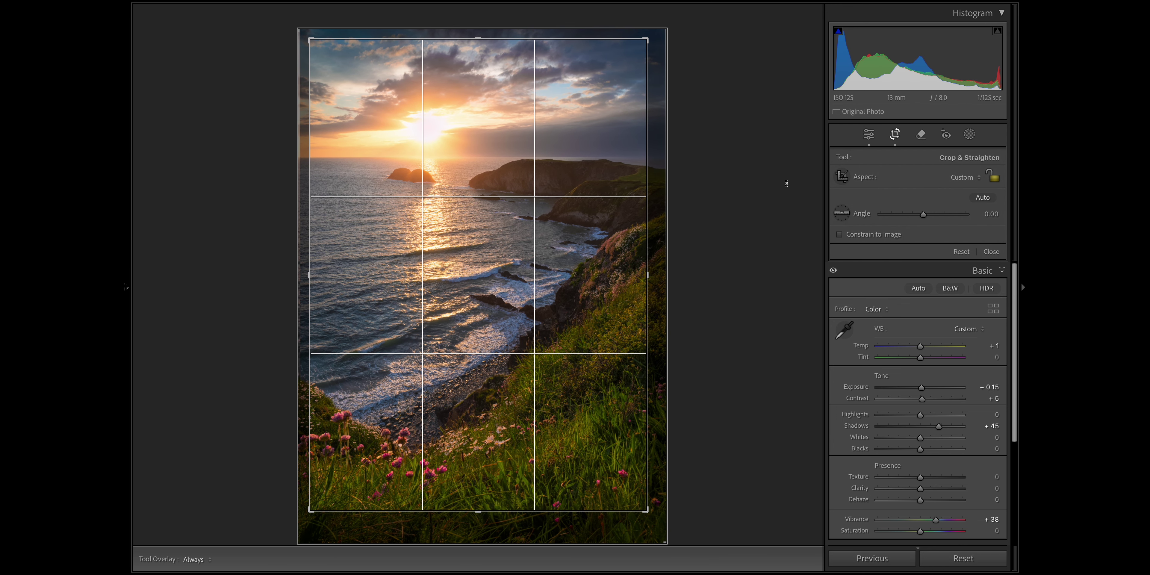
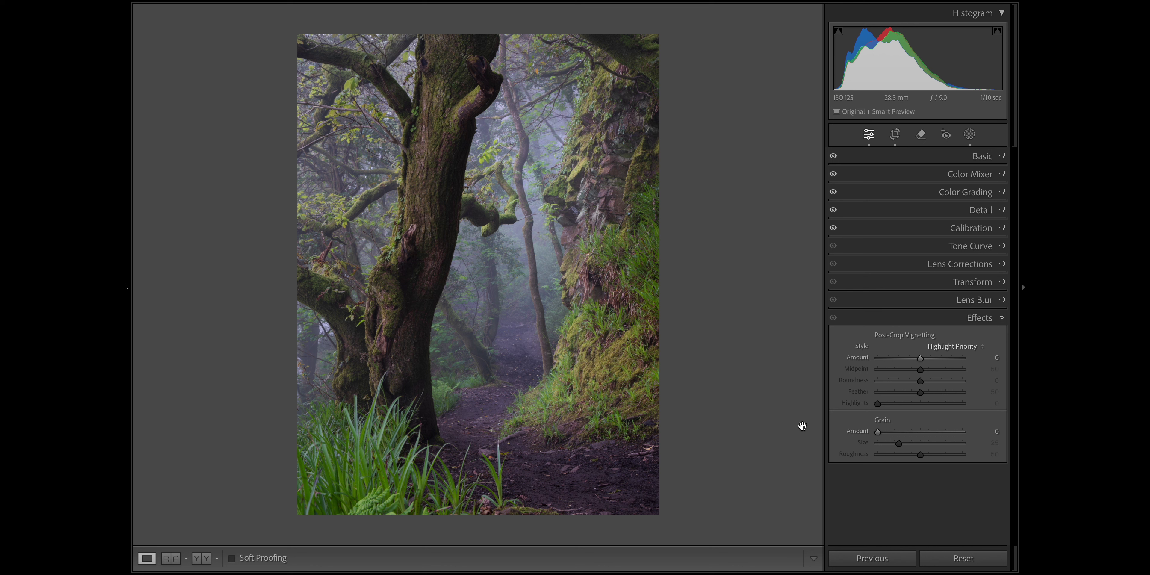
Step: Try a post-crop vignette on the woodland photo with Amount −28 and Midpoint 45
{"action": "mouse_move", "coordinate": [919, 359]}
{"action": "left_mouse_down"}
{"action": "mouse_move", "coordinate": [907, 359]}
{"action": "mouse_move", "coordinate": [928, 371]}
{"action": "mouse_move", "coordinate": [915, 372]}
{"action": "left_mouse_up"}
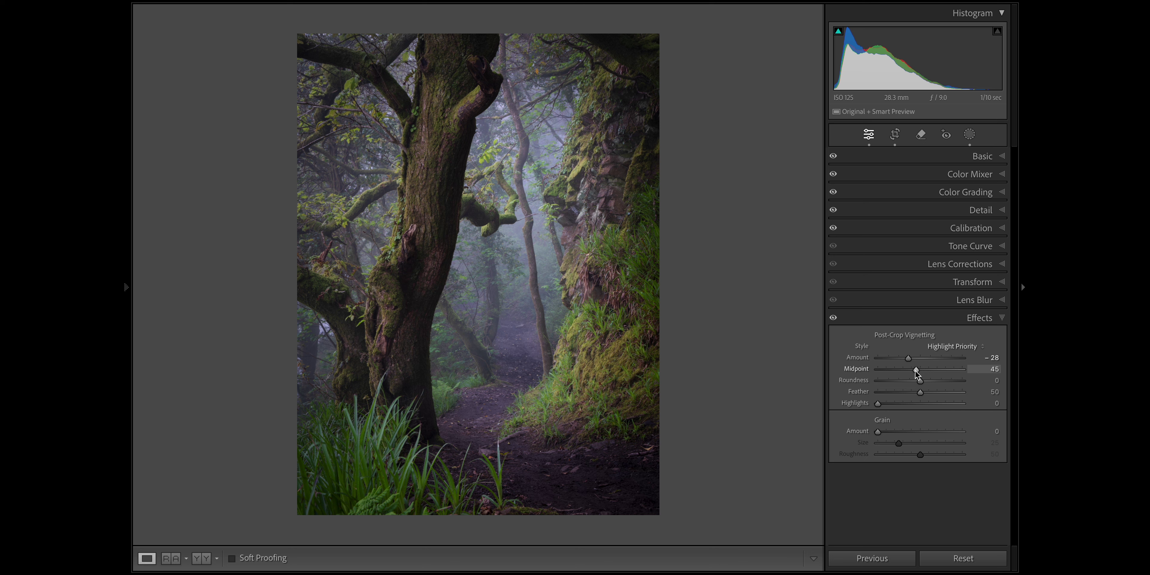
Step: Add a large oval radial gradient mask centred on the woodland photo, invert it to cover the edges, and adjust its extent
{"action": "left_click", "coordinate": [969, 134]}
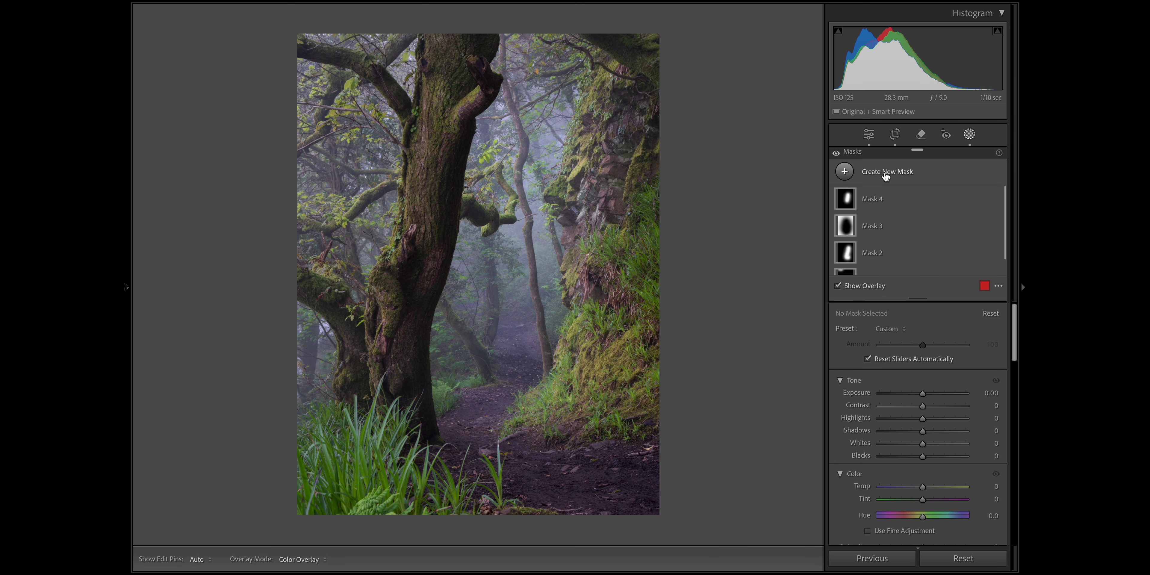
{"action": "left_click", "coordinate": [850, 174]}
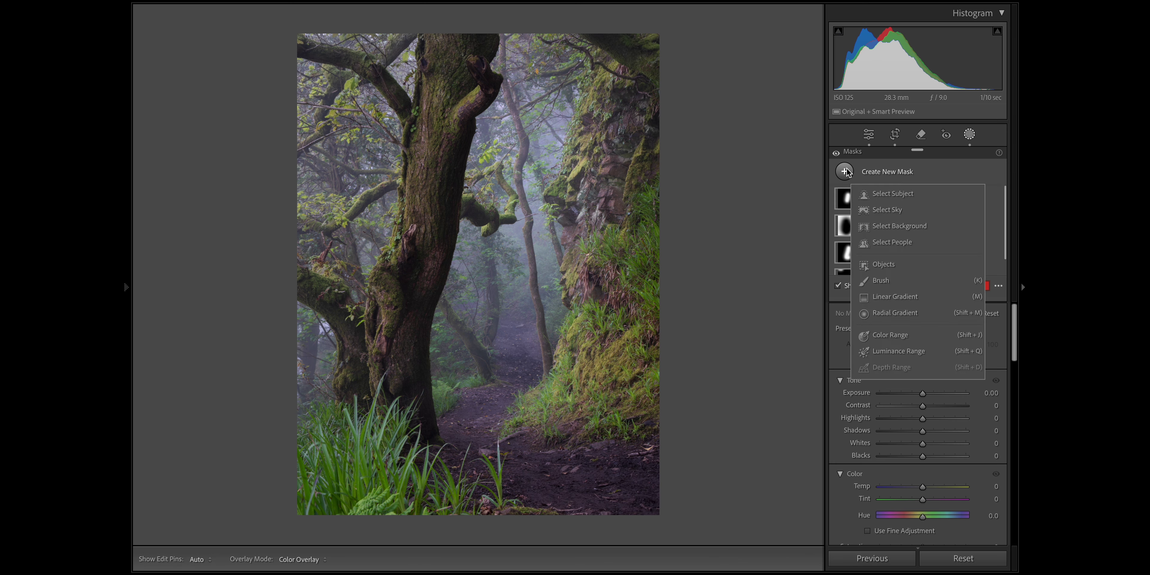
{"action": "left_click", "coordinate": [898, 311]}
{"action": "left_click_drag", "start_coordinate": [384, 132], "coordinate": [575, 399]}
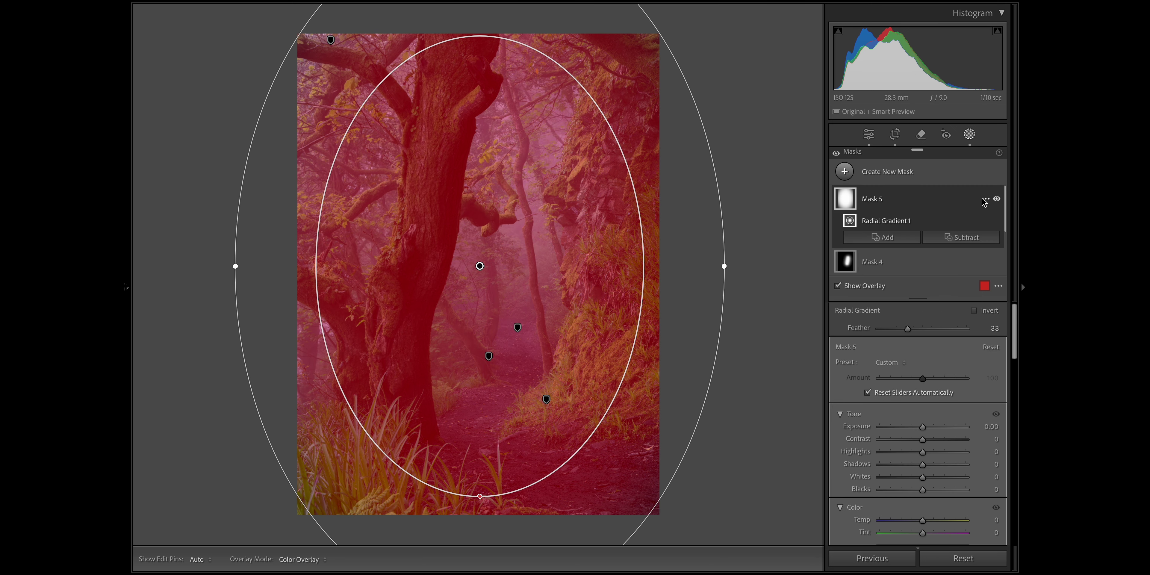
{"action": "left_click", "coordinate": [984, 199]}
{"action": "left_click", "coordinate": [909, 223]}
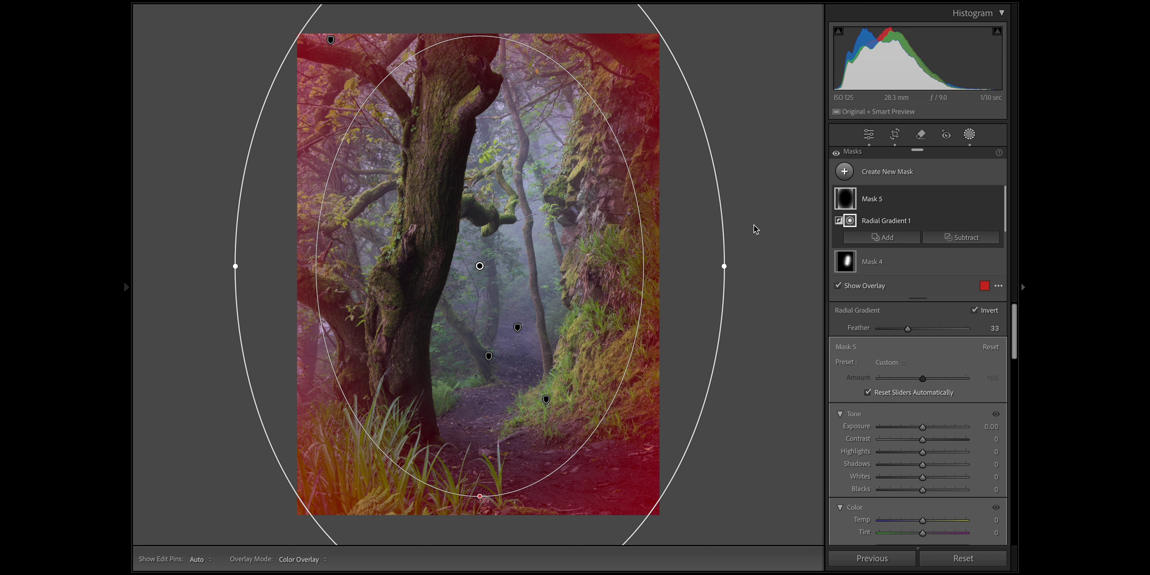
{"action": "left_click_drag", "start_coordinate": [725, 265], "coordinate": [717, 266]}
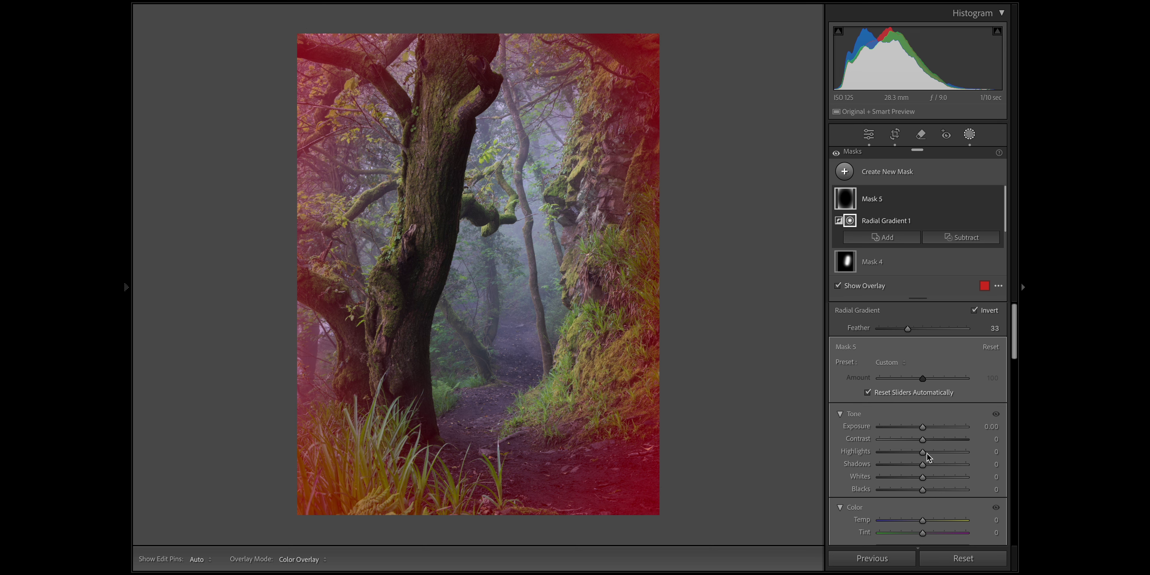
Step: Darken the inverted radial mask with Shadows −50 and Exposure −0.47
{"action": "left_click_drag", "start_coordinate": [923, 465], "coordinate": [909, 465]}
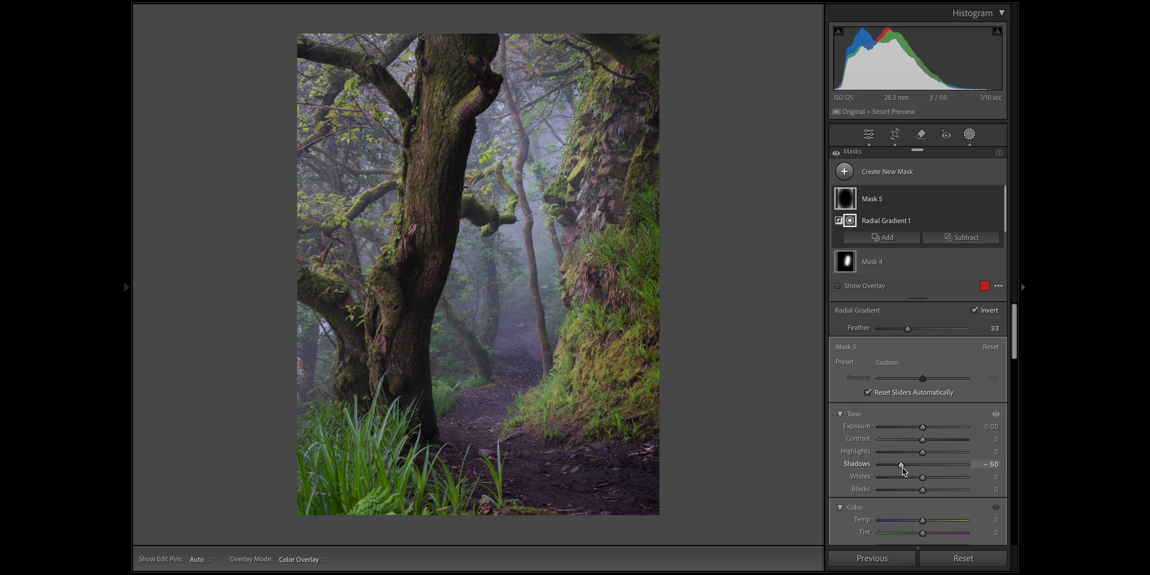
{"action": "left_click_drag", "start_coordinate": [903, 466], "coordinate": [902, 467]}
{"action": "left_click_drag", "start_coordinate": [923, 427], "coordinate": [918, 429]}
Step: Intersect the radial mask with an enlarged brush and paint over the woodland photo's lower-right edge with the edit pins hidden
{"action": "right_click", "coordinate": [889, 199]}
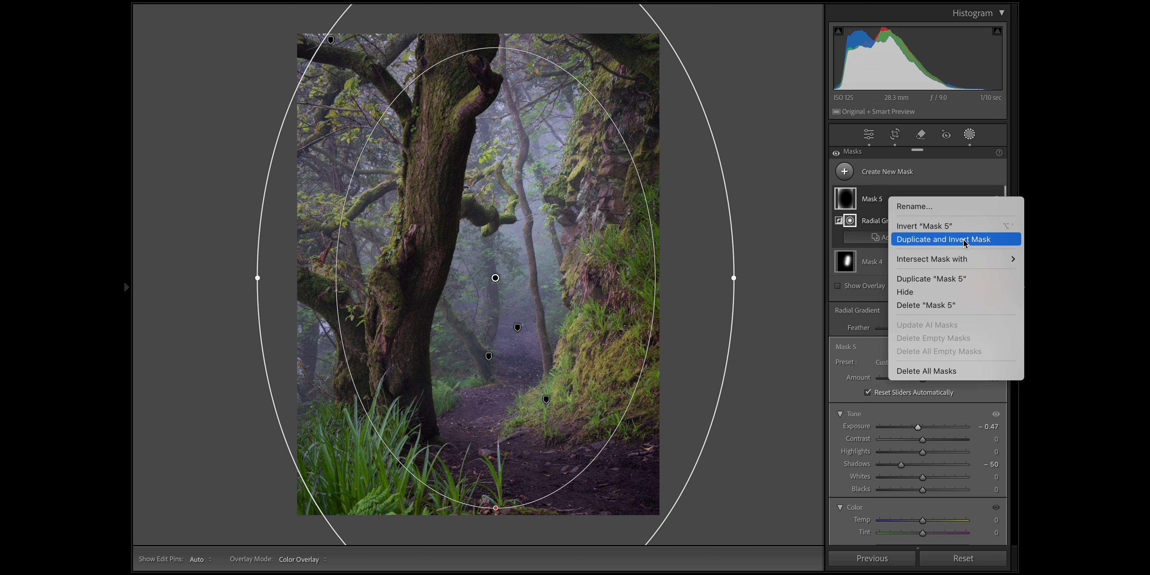
{"action": "mouse_move", "coordinate": [941, 264]}
{"action": "left_click", "coordinate": [839, 331]}
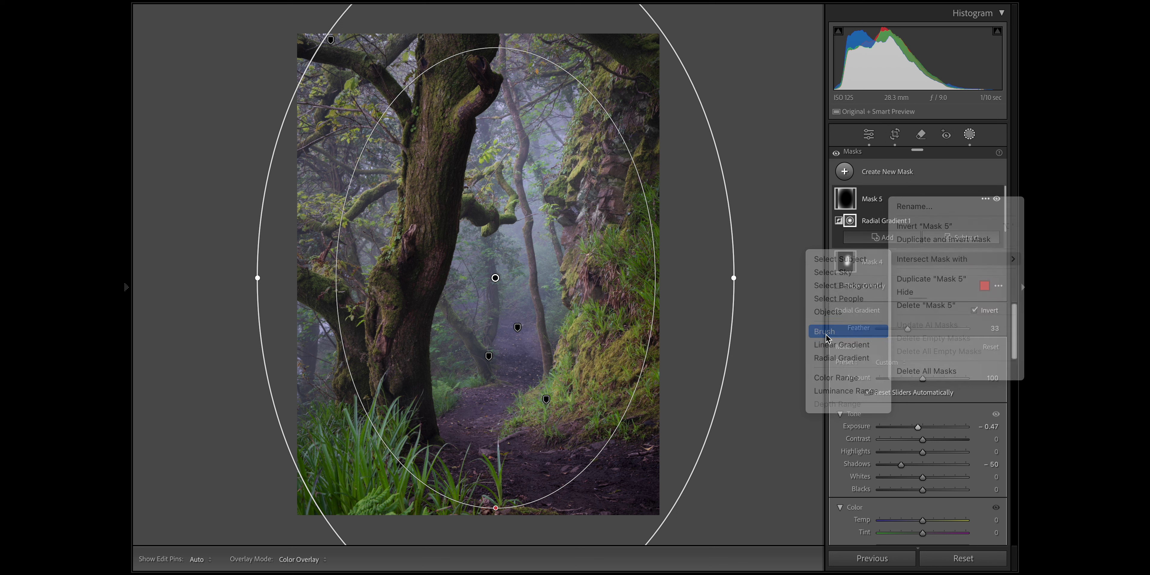
{"action": "key", "text": "h"}
{"action": "key", "text": "bracketright"}
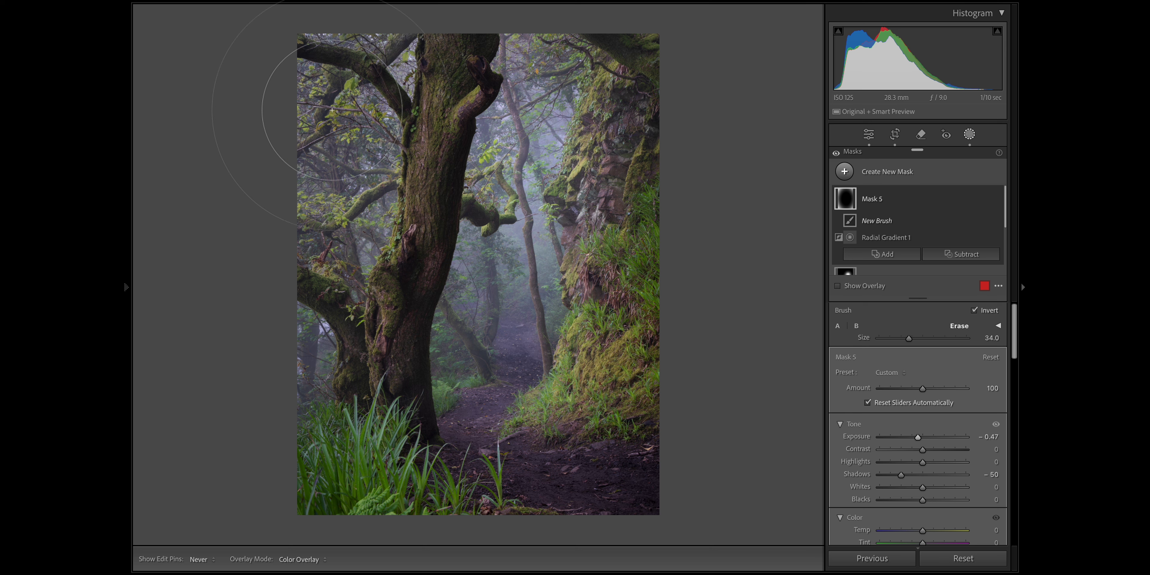
{"action": "left_click_drag", "start_coordinate": [653, 380], "coordinate": [752, 480]}
{"action": "key", "text": "h"}
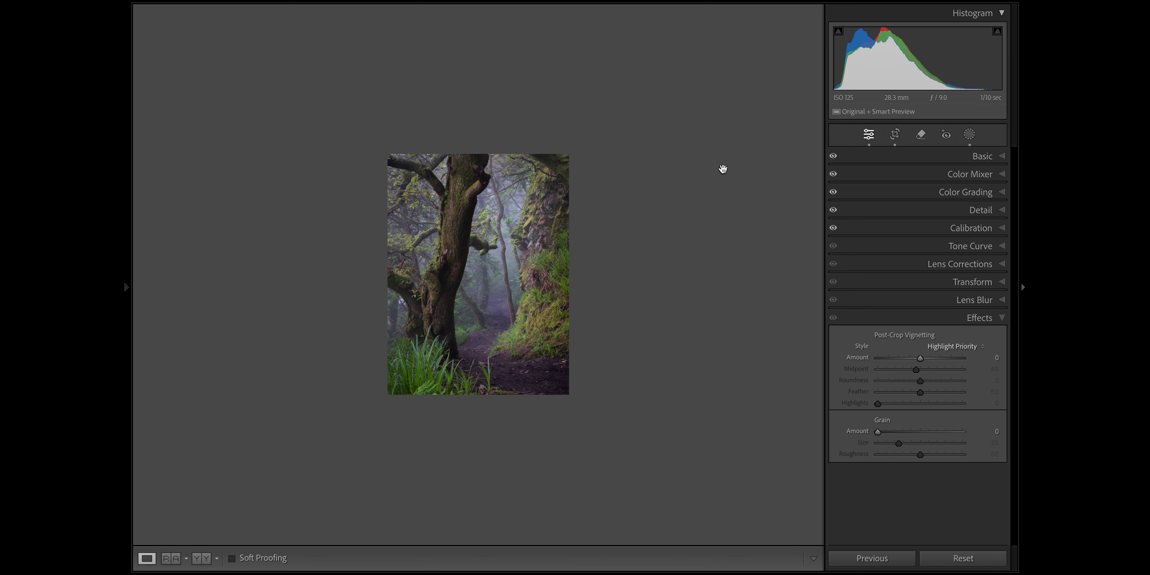
Step: Set the background around the woodland photo to white and view the image at a smaller size against it
{"action": "right_click", "coordinate": [723, 169]}
{"action": "left_click", "coordinate": [742, 194]}
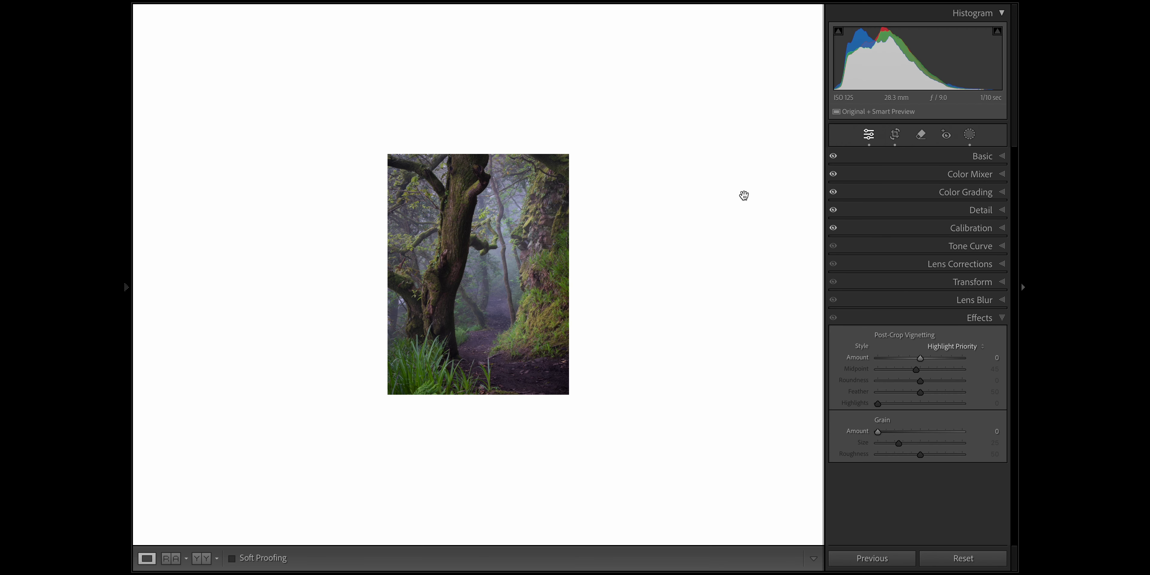
{"action": "key", "text": "ctrl+minus"}
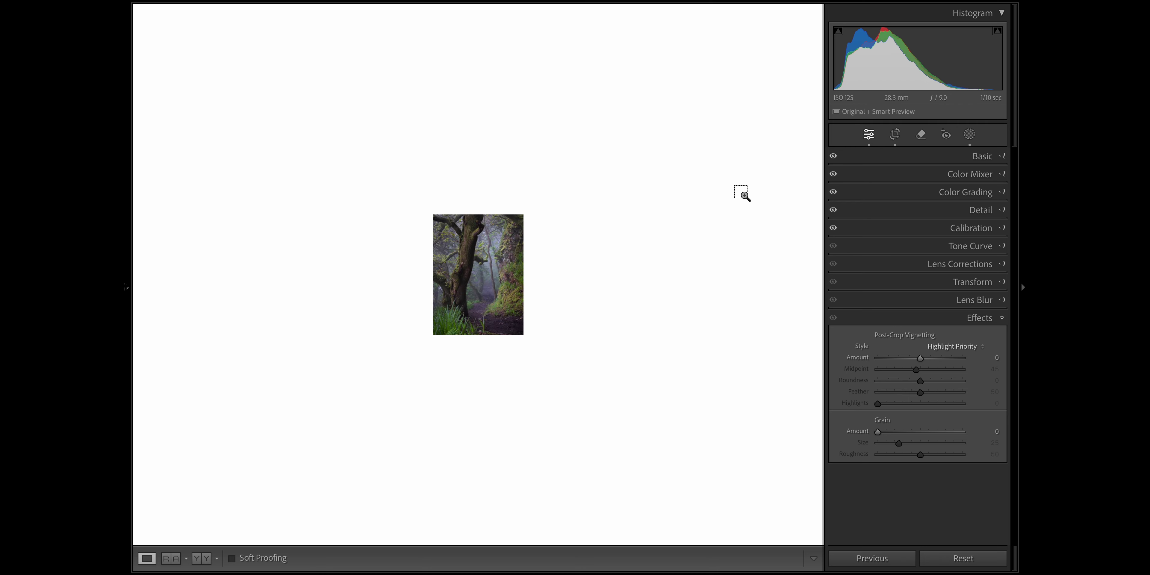
{"action": "key", "text": "ctrl+plus"}
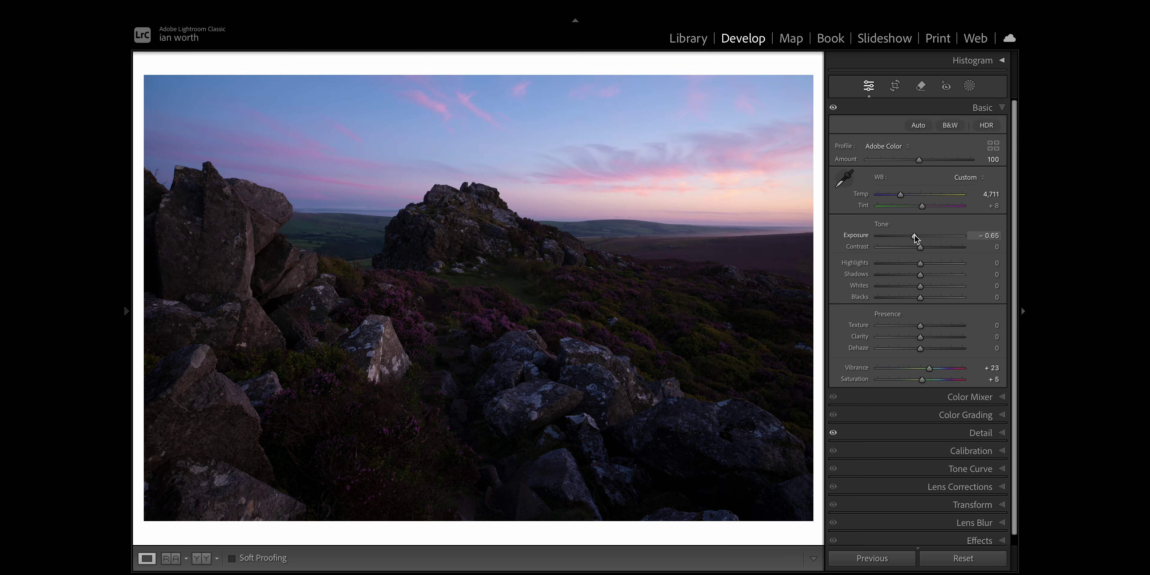
Step: Try global Exposure values of +1.00 and −0.70 on the heather moorland photo, resetting the slider after each
{"action": "left_click_drag", "start_coordinate": [911, 236], "coordinate": [929, 237]}
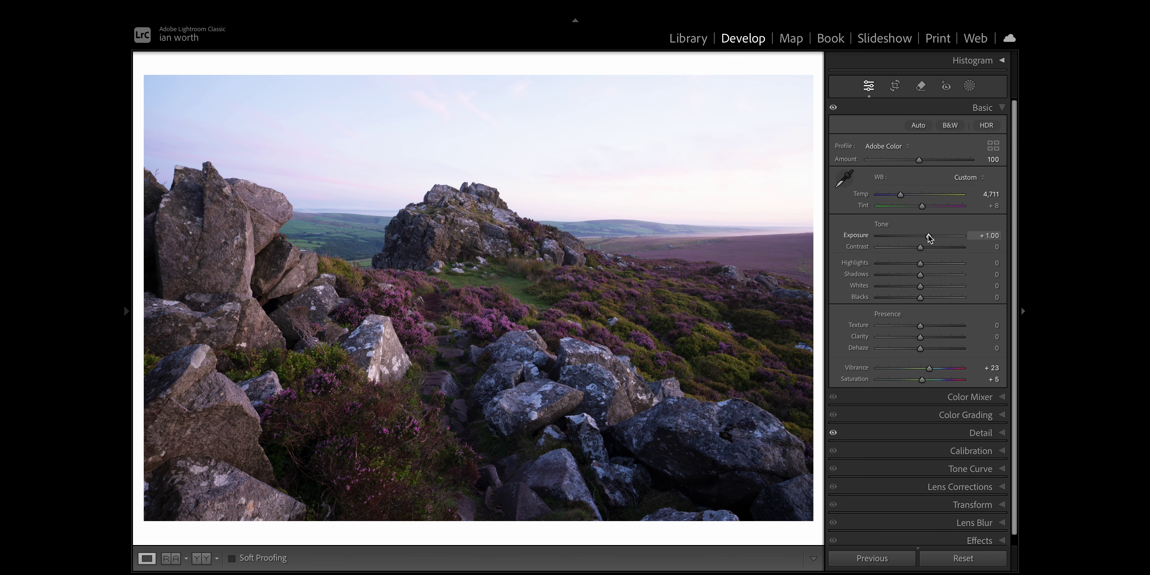
{"action": "double_click", "coordinate": [929, 237]}
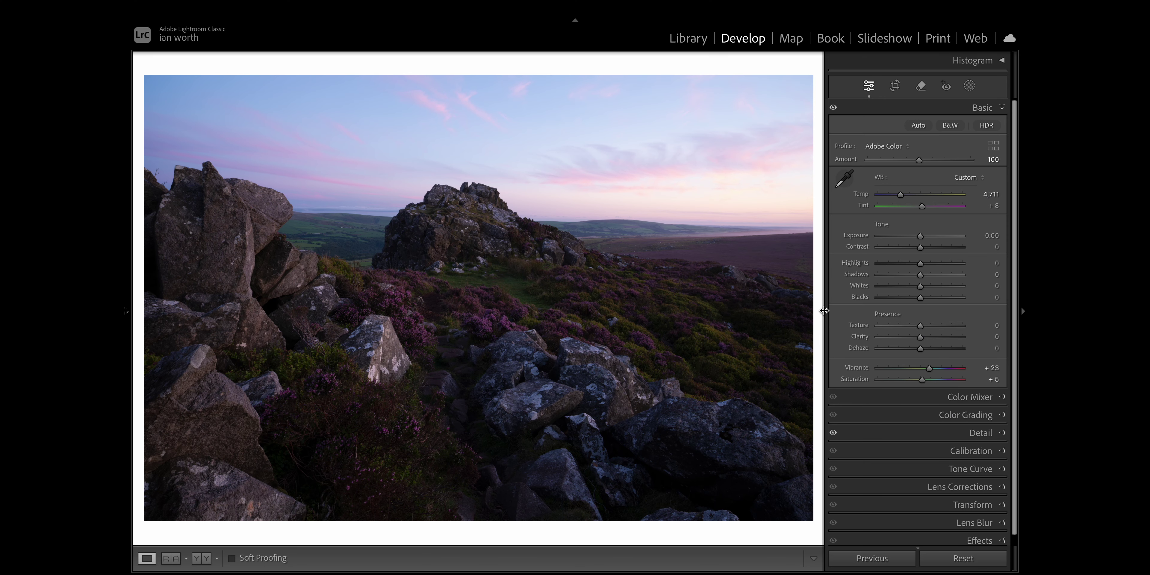
{"action": "left_click_drag", "start_coordinate": [920, 236], "coordinate": [913, 237]}
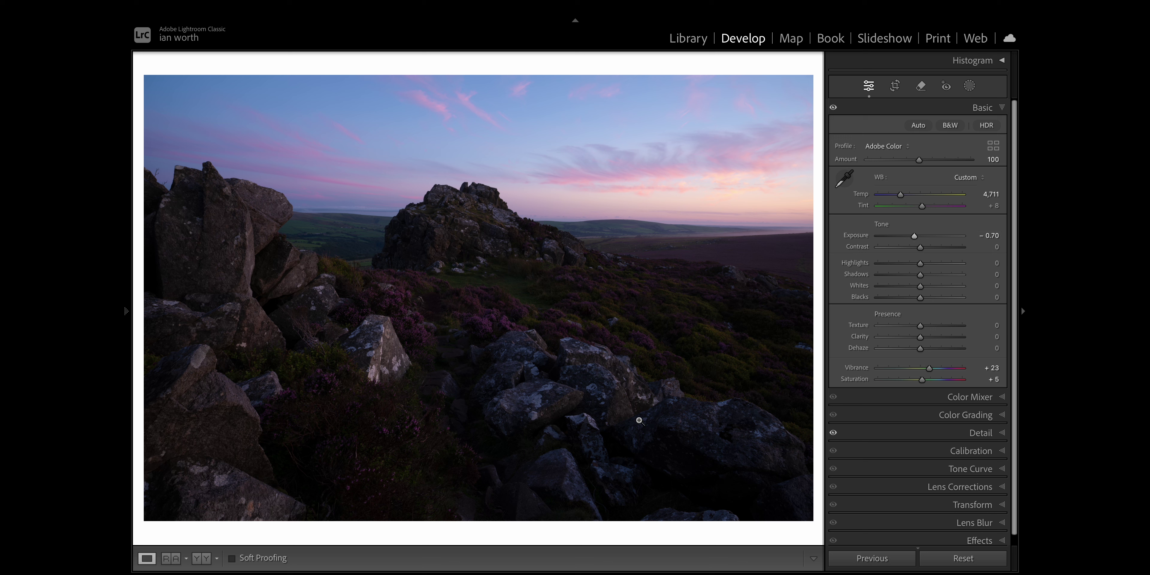
{"action": "double_click", "coordinate": [917, 239]}
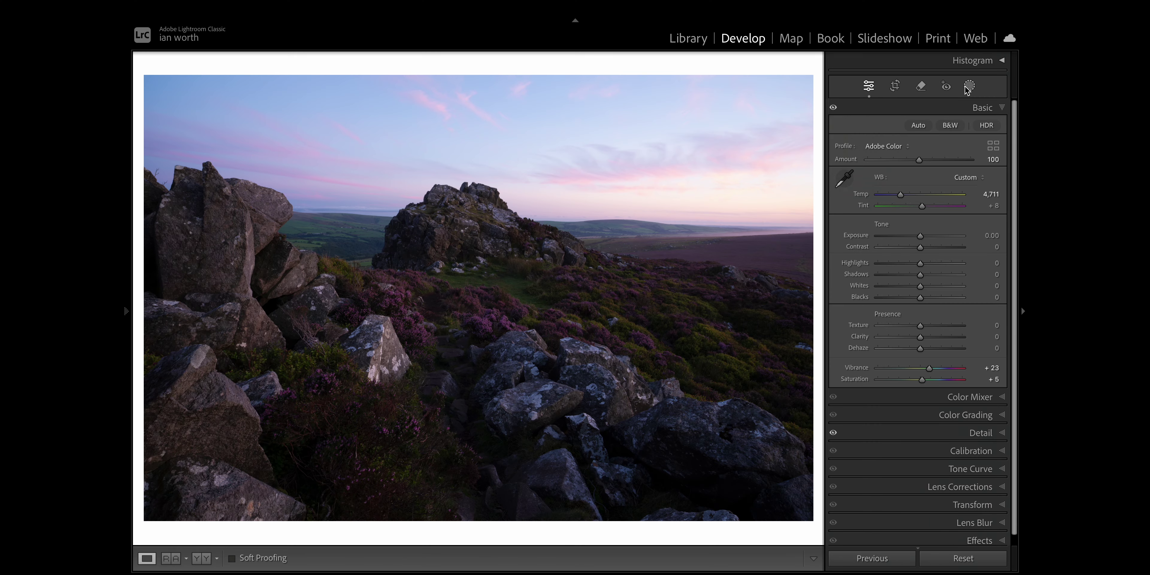
Step: Add a Select Sky mask to the moorland photo, hide its overlay, and set Exposure to −0.69 and Saturation to 5
{"action": "left_click", "coordinate": [967, 87]}
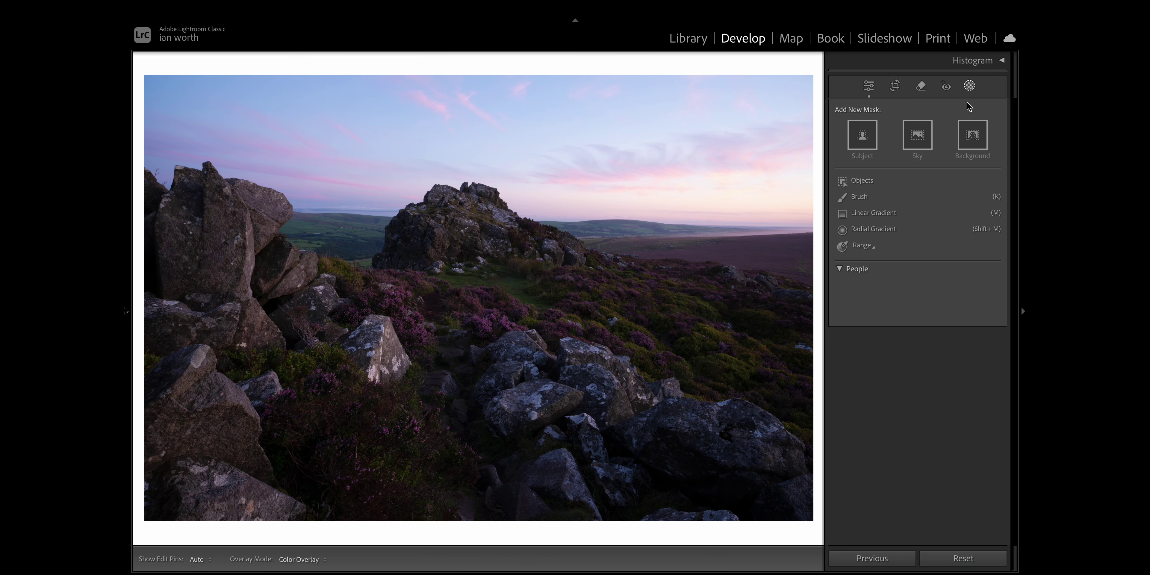
{"action": "left_click", "coordinate": [918, 135]}
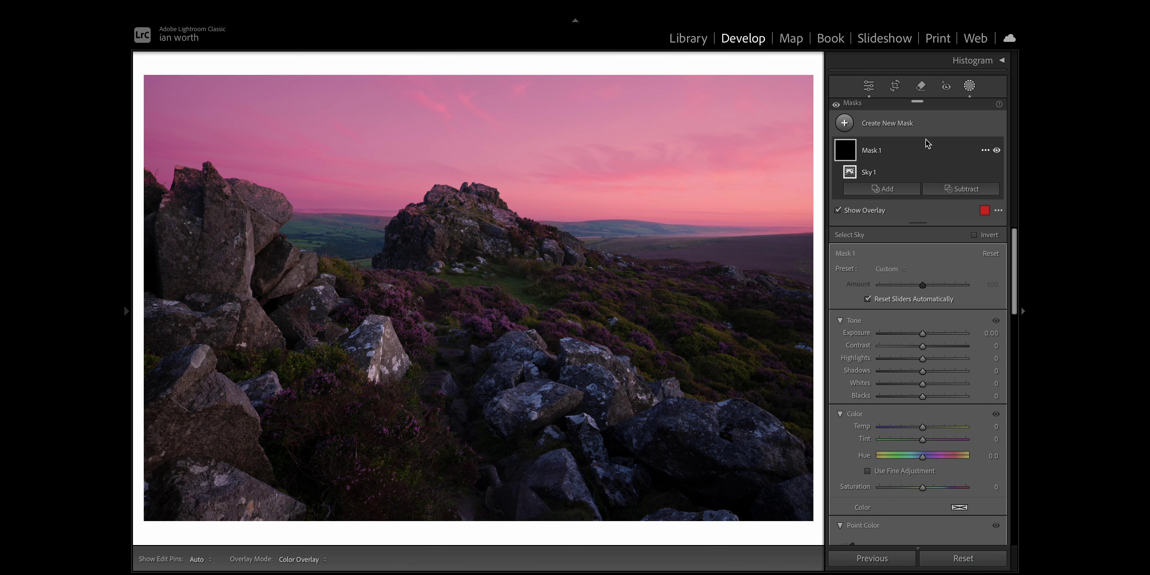
{"action": "key", "text": "o"}
{"action": "left_click_drag", "start_coordinate": [922, 334], "coordinate": [913, 335]}
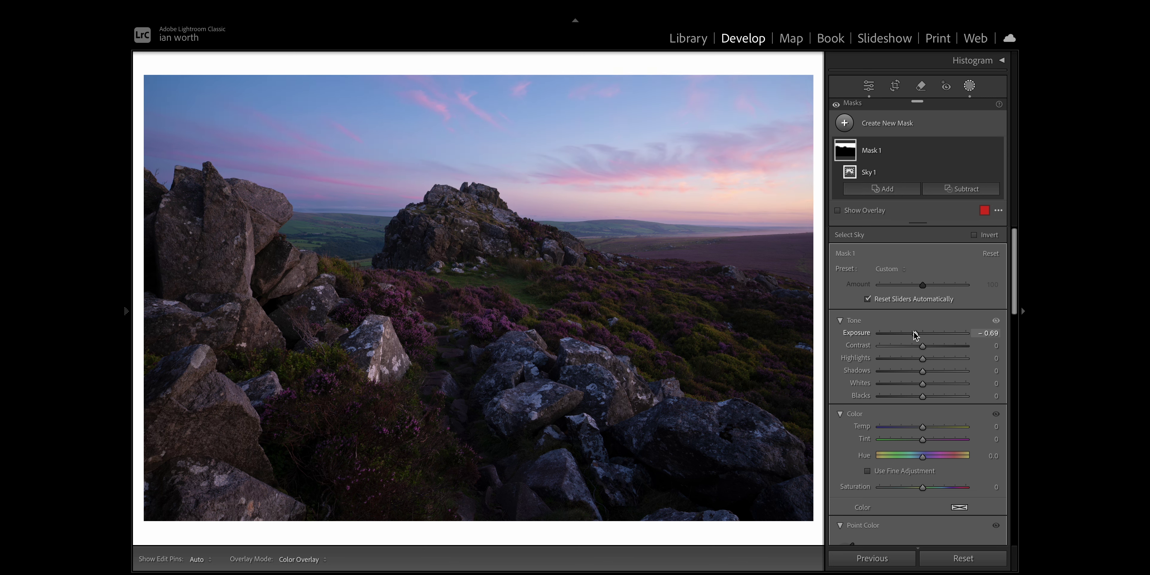
Step: Add a second Select Sky mask to the moorland photo and invert it to cover the foreground
{"action": "left_click", "coordinate": [844, 123]}
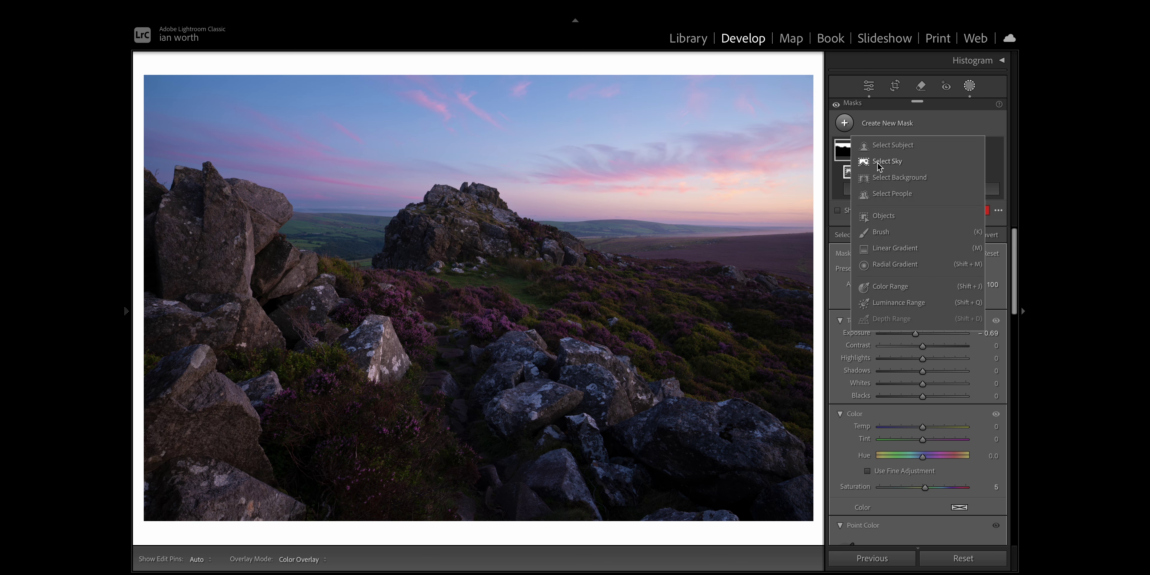
{"action": "left_click", "coordinate": [887, 161]}
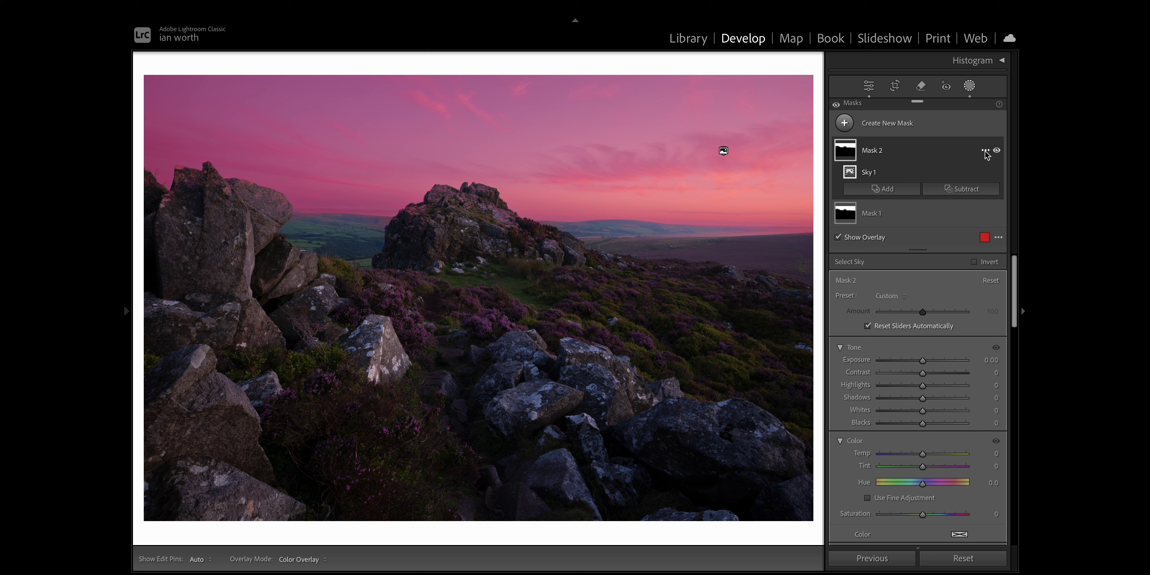
{"action": "left_click", "coordinate": [985, 151]}
{"action": "left_click", "coordinate": [956, 178]}
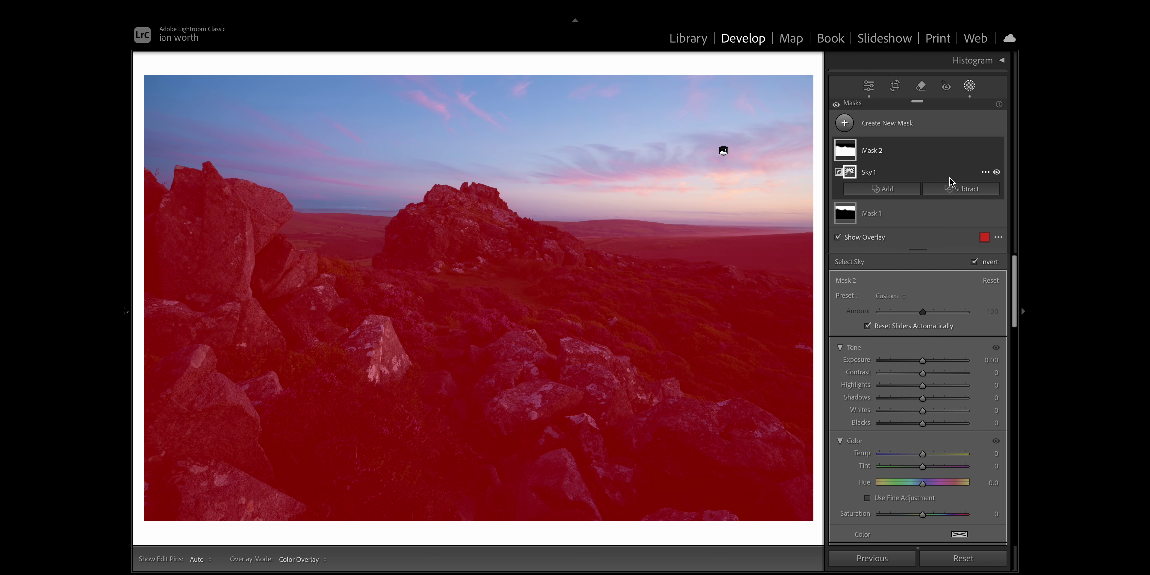
Step: Set the foreground mask's Exposure to 0.26, raise its Shadows slightly and warm its Temp a little
{"action": "left_click_drag", "start_coordinate": [922, 360], "coordinate": [928, 362]}
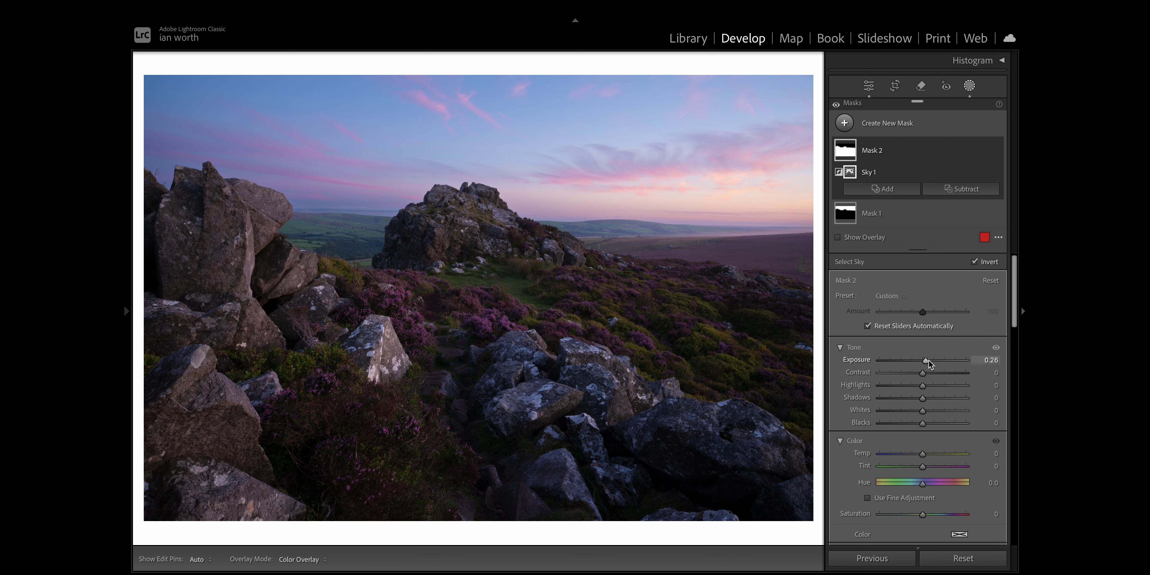
{"action": "left_click_drag", "start_coordinate": [922, 397], "coordinate": [927, 401]}
{"action": "left_click_drag", "start_coordinate": [923, 454], "coordinate": [928, 459]}
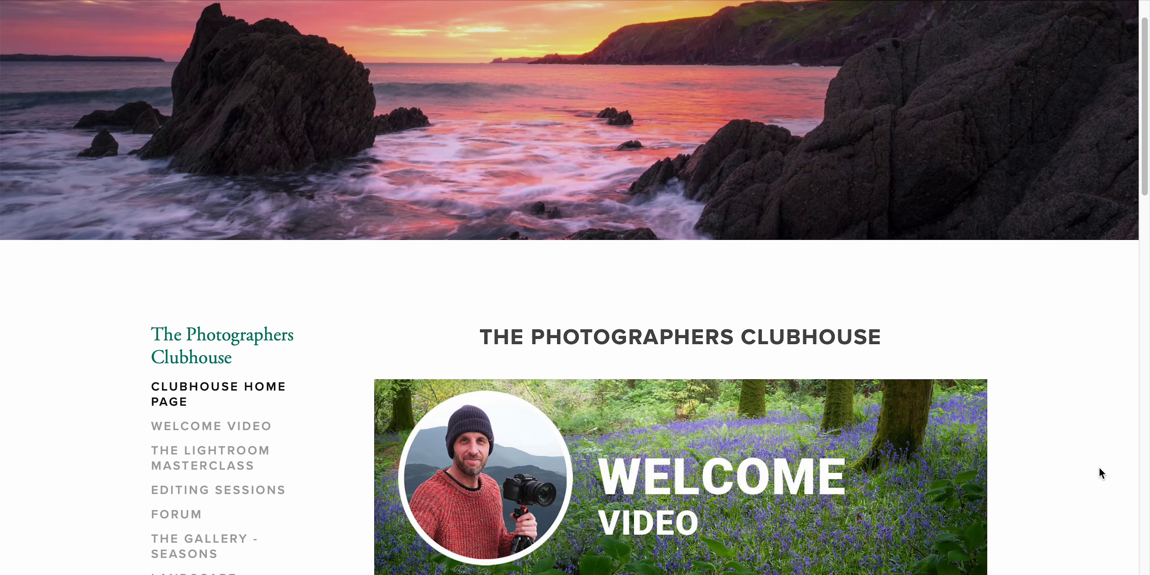
Step: Switch to The Photographers Clubhouse website and look over the home page's courses, forum and galleries
{"action": "scroll", "coordinate": [1098, 467], "scroll_direction": "down", "scroll_amount": 7}
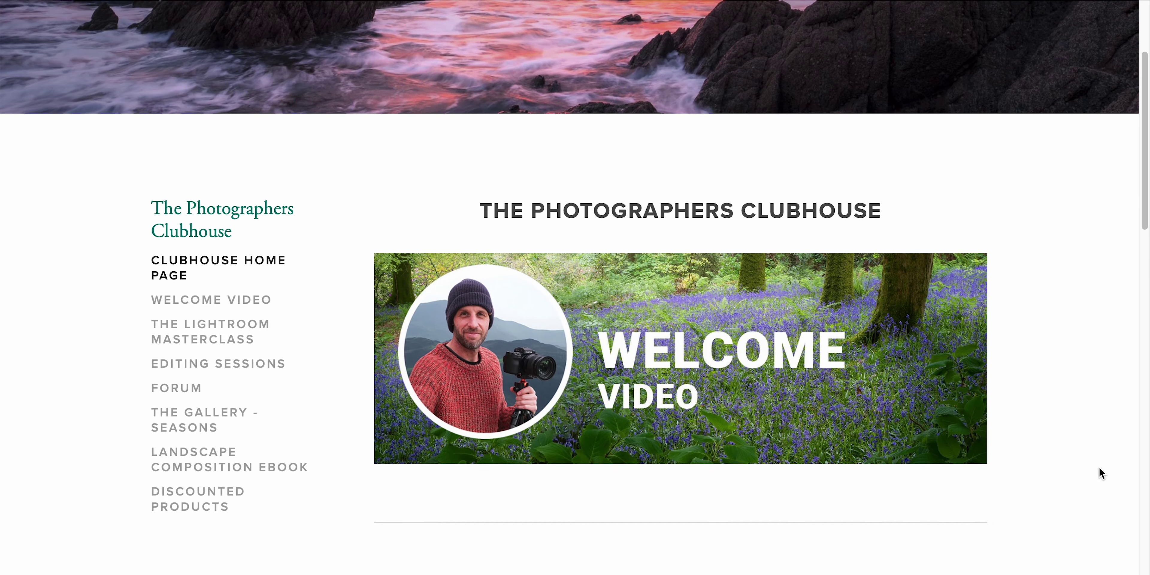
{"action": "scroll", "coordinate": [1098, 466], "scroll_direction": "down", "scroll_amount": 7}
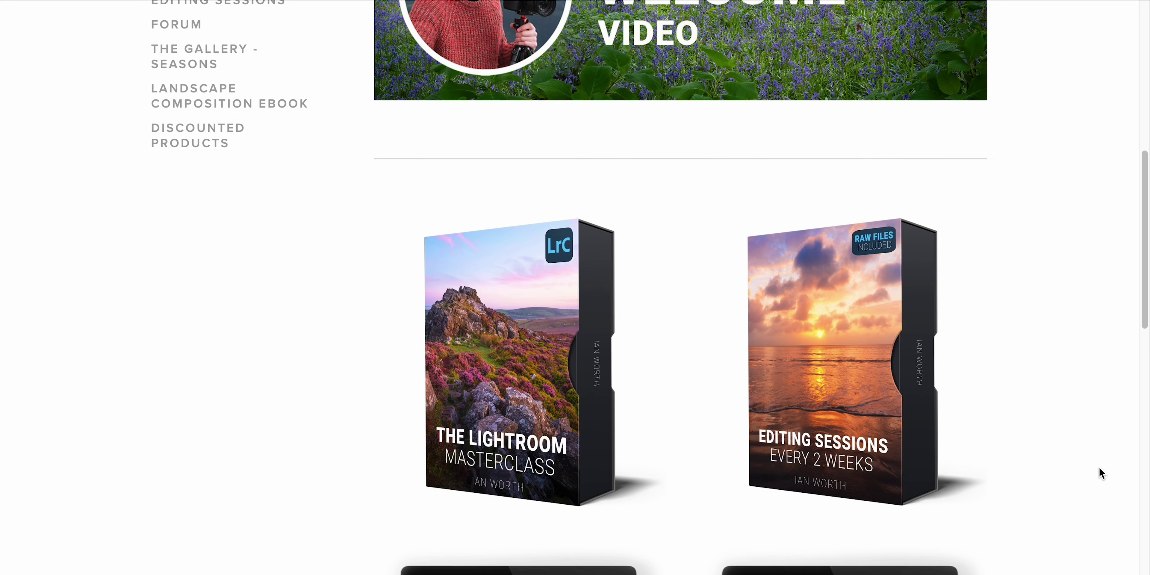
{"action": "scroll", "coordinate": [1099, 467], "scroll_direction": "down", "scroll_amount": 5}
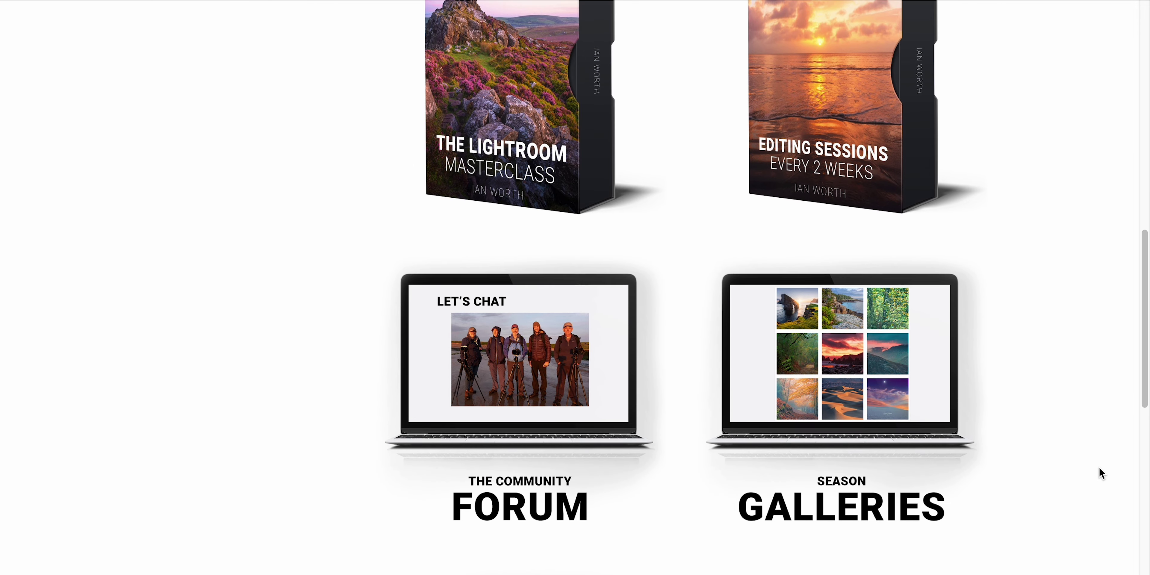
{"action": "scroll", "coordinate": [1099, 467], "scroll_direction": "up", "scroll_amount": 9}
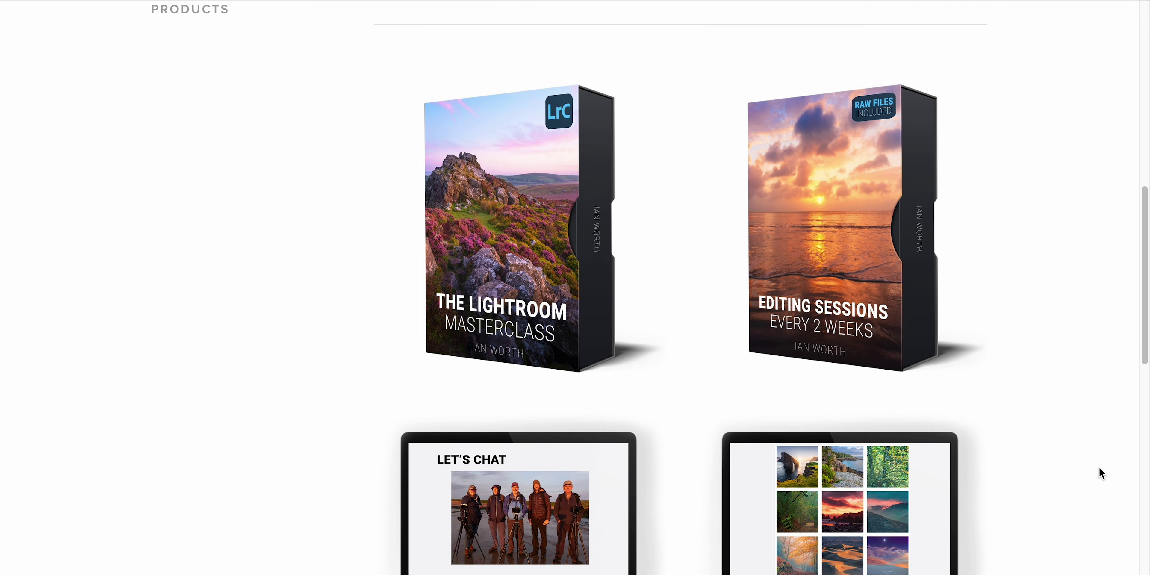
{"action": "scroll", "coordinate": [1099, 467], "scroll_direction": "up", "scroll_amount": 2}
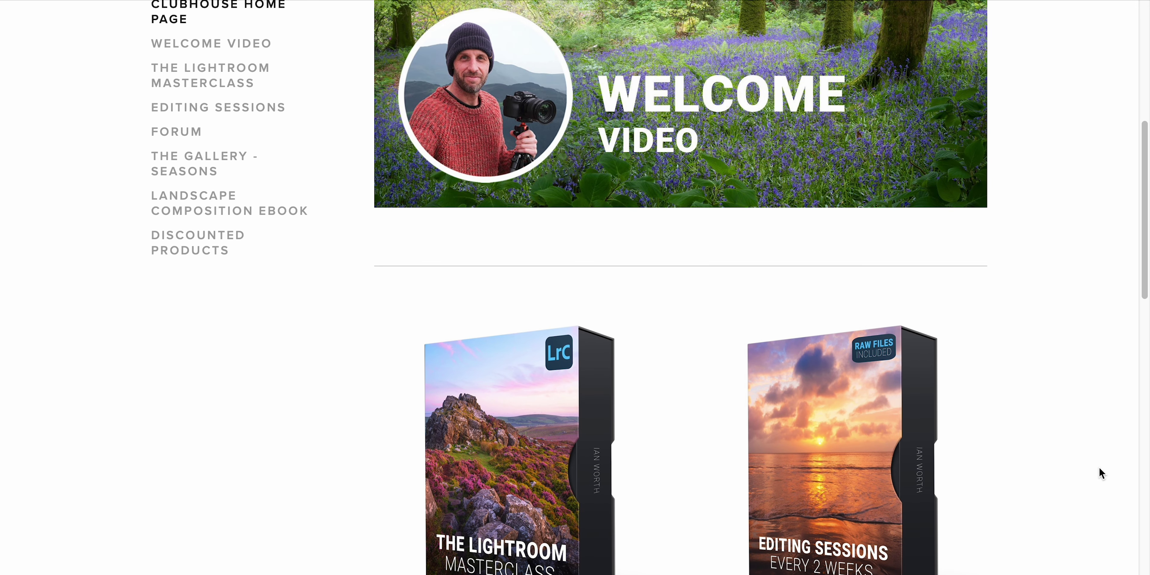
Step: Open the Clubhouse's Editing Sessions page and look through the listed episodes
{"action": "left_click", "coordinate": [863, 467]}
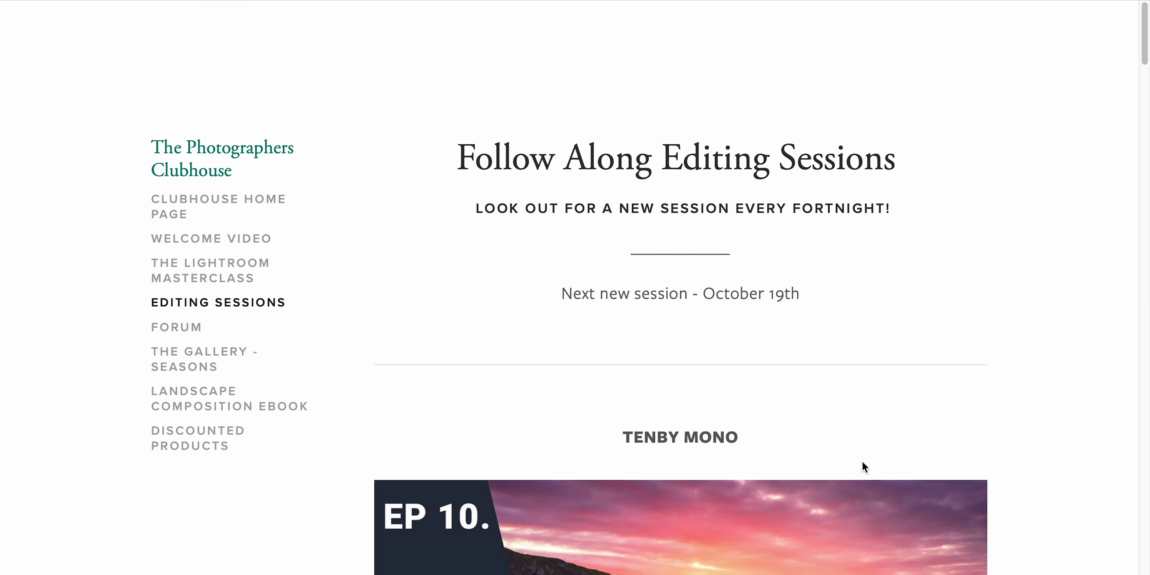
{"action": "scroll", "coordinate": [986, 274], "scroll_direction": "down", "scroll_amount": 1}
{"action": "scroll", "coordinate": [985, 276], "scroll_direction": "down", "scroll_amount": 18}
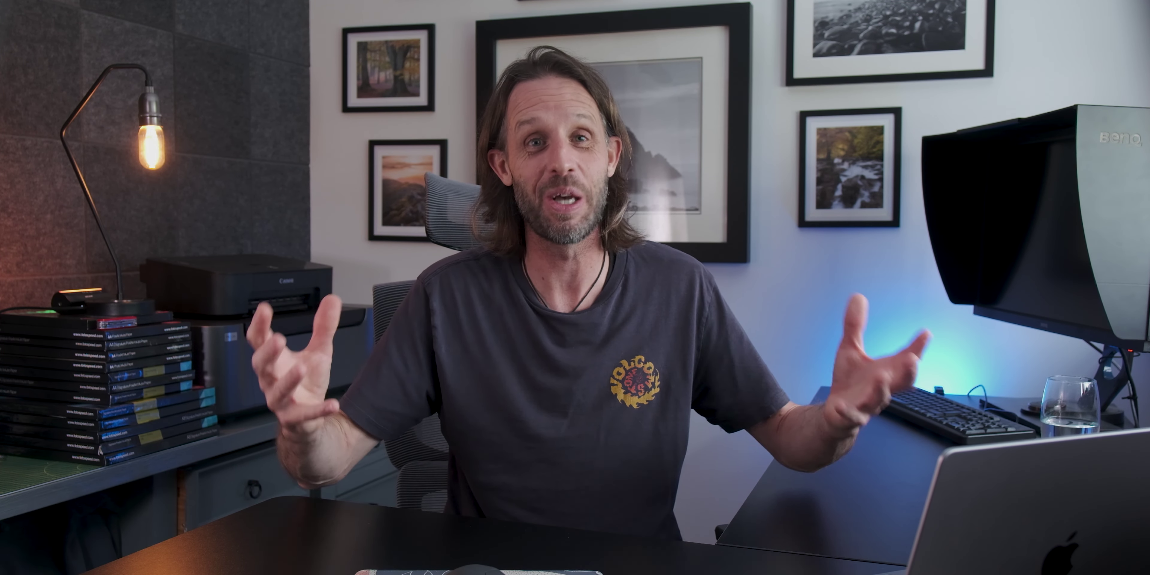
Step: Drop the black-and-white coastal photo's Sharpening Amount to 0, zoom in on the wooden groyne, and set the Amount to 25
{"action": "left_click_drag", "start_coordinate": [914, 239], "coordinate": [877, 239]}
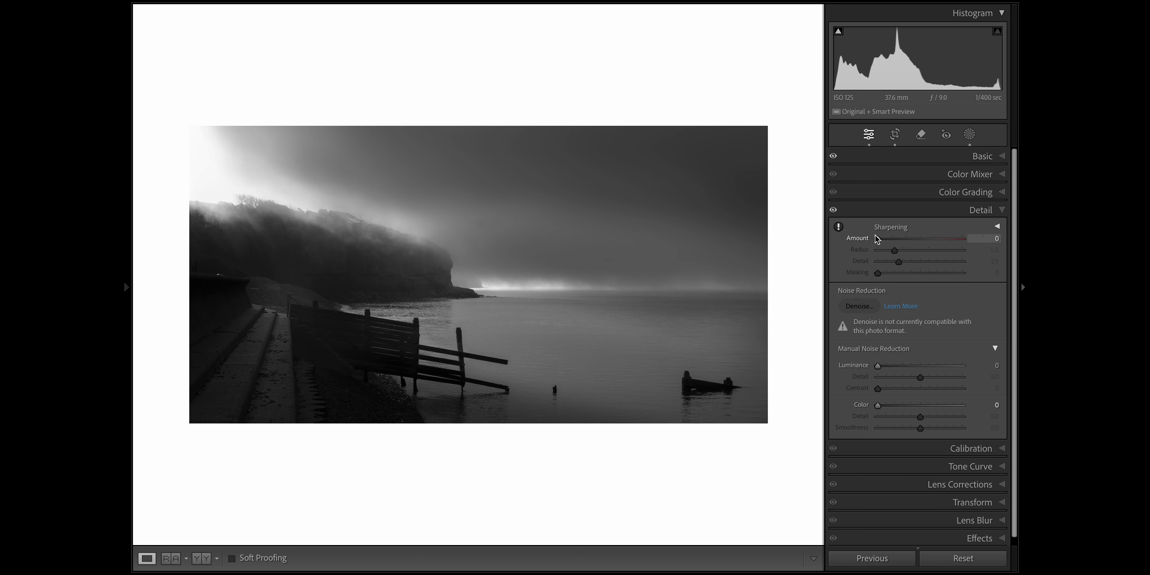
{"action": "left_click", "coordinate": [709, 256]}
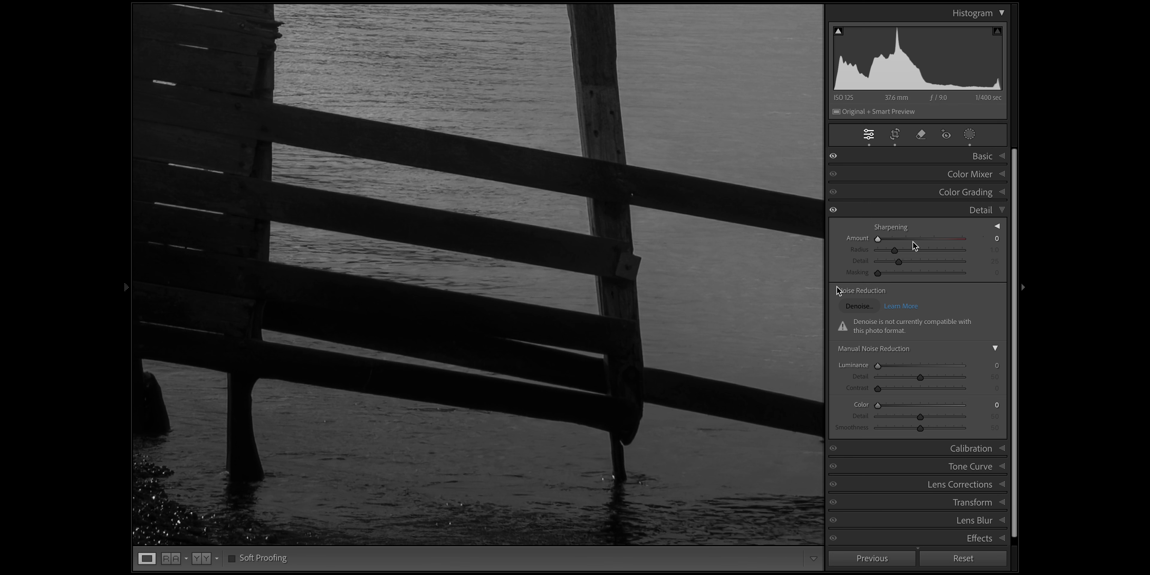
{"action": "left_click_drag", "start_coordinate": [878, 241], "coordinate": [893, 238]}
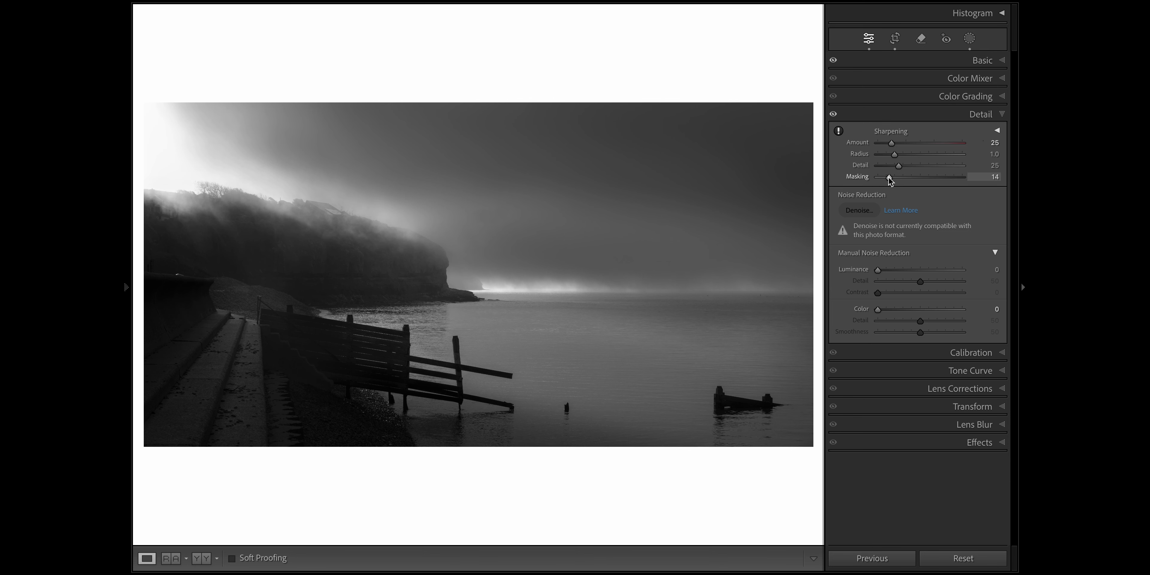
Step: Set the Sharpening Masking to 34 and inspect the groyne, cliffs and misty sky up close
{"action": "left_click_drag", "start_coordinate": [888, 177], "coordinate": [905, 174]}
{"action": "left_click", "coordinate": [417, 350]}
{"action": "left_click_drag", "start_coordinate": [416, 347], "coordinate": [582, 189]}
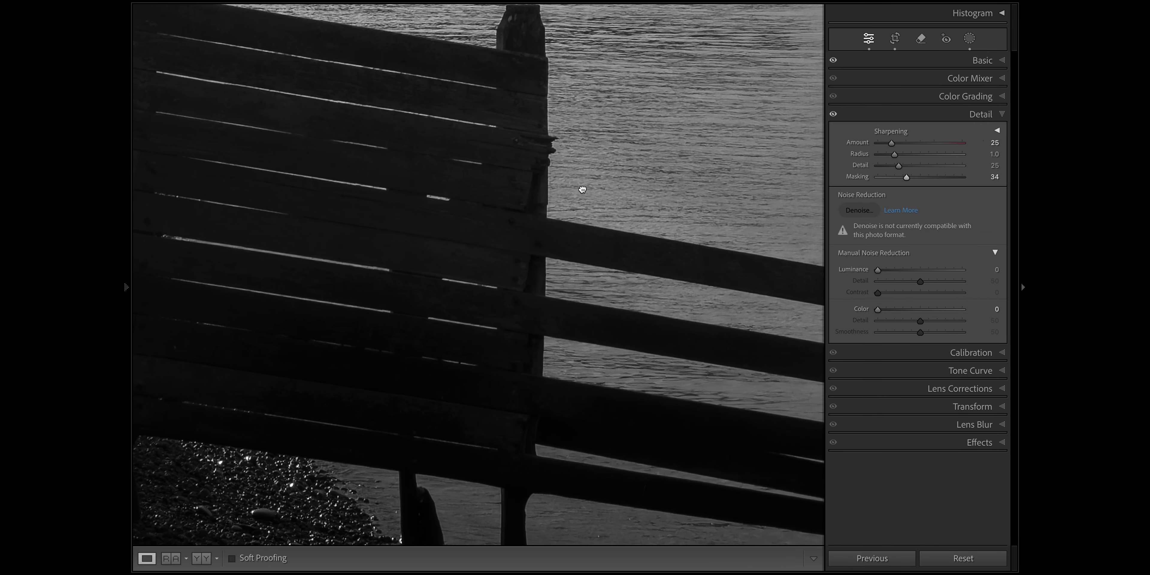
{"action": "left_click_drag", "start_coordinate": [652, 129], "coordinate": [379, 393]}
{"action": "left_click_drag", "start_coordinate": [609, 199], "coordinate": [370, 499]}
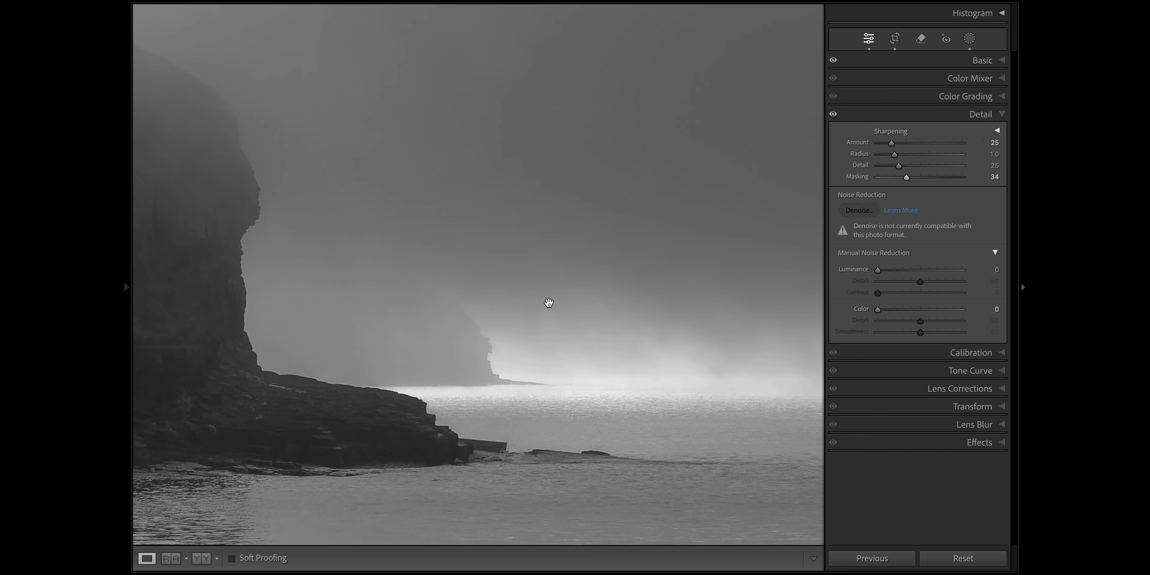
{"action": "left_click_drag", "start_coordinate": [543, 308], "coordinate": [542, 459]}
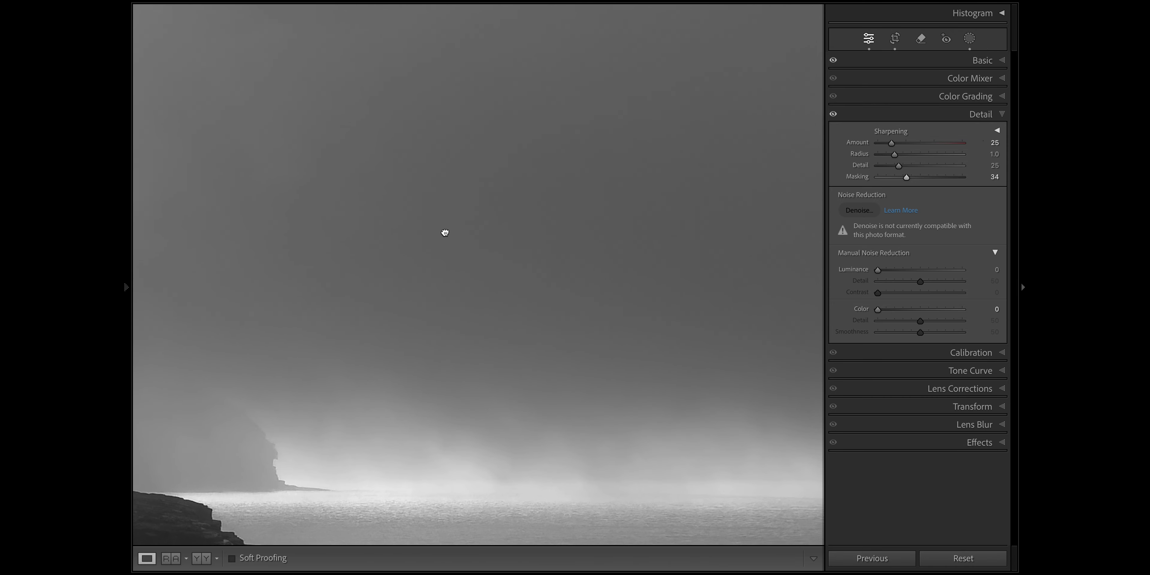